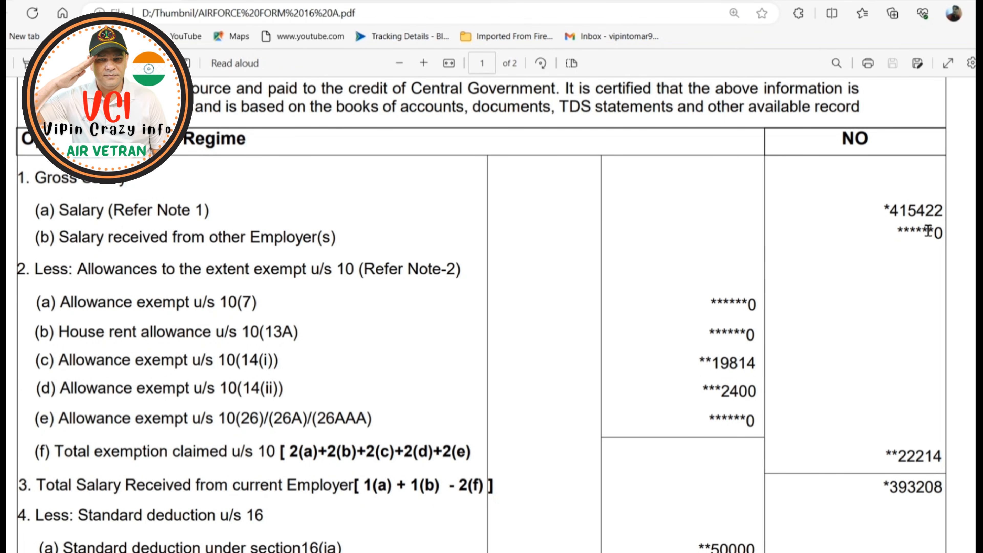
Review the Air Force Form 16 from gross salary and exemptions through Chapter VIA deductions to tax payable.
scroll(827, 234, down, 2)
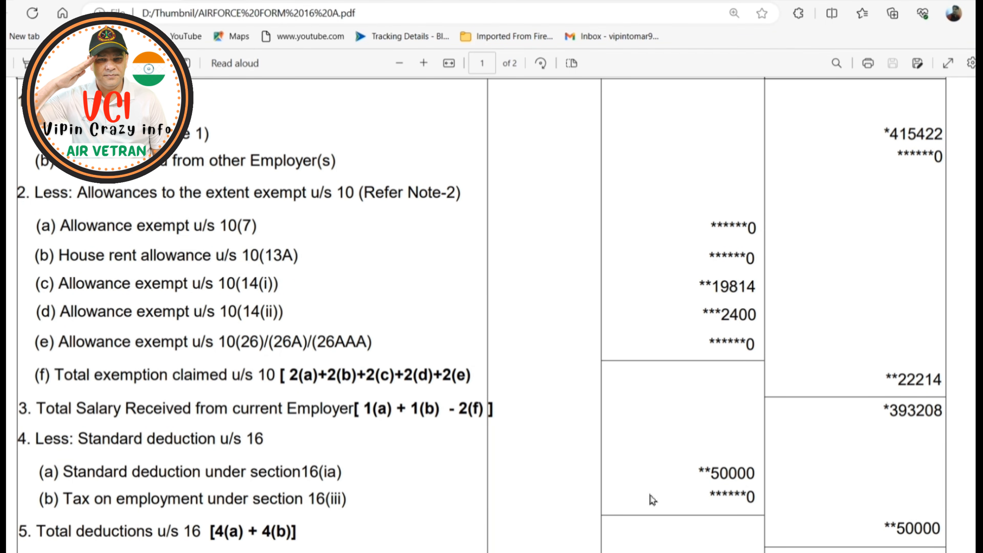
scroll(875, 463, down, 4)
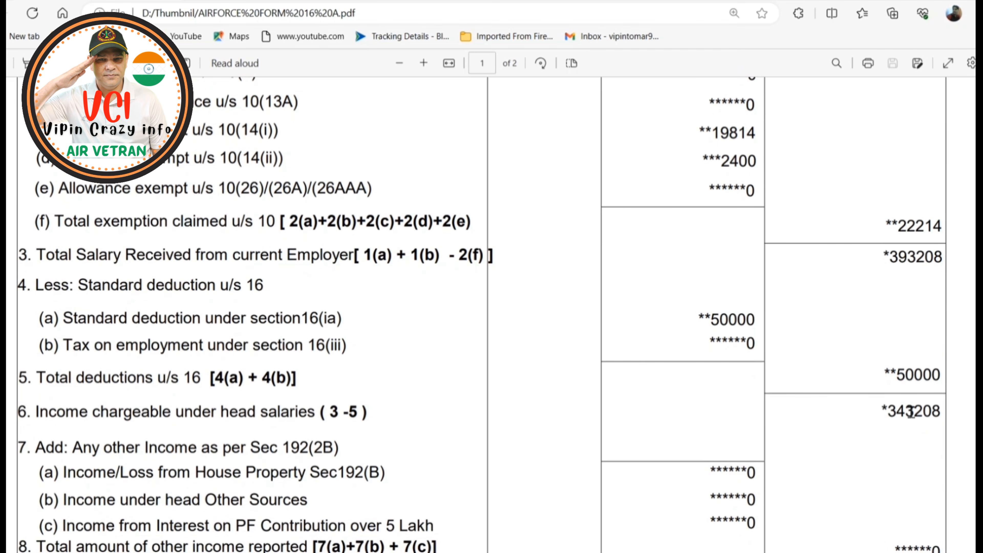
scroll(891, 433, down, 8)
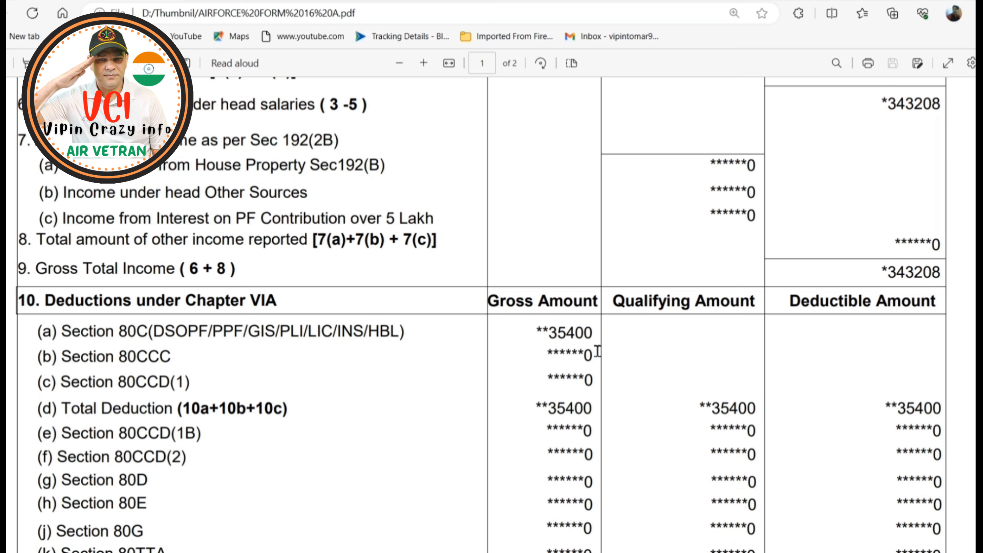
scroll(840, 399, down, 6)
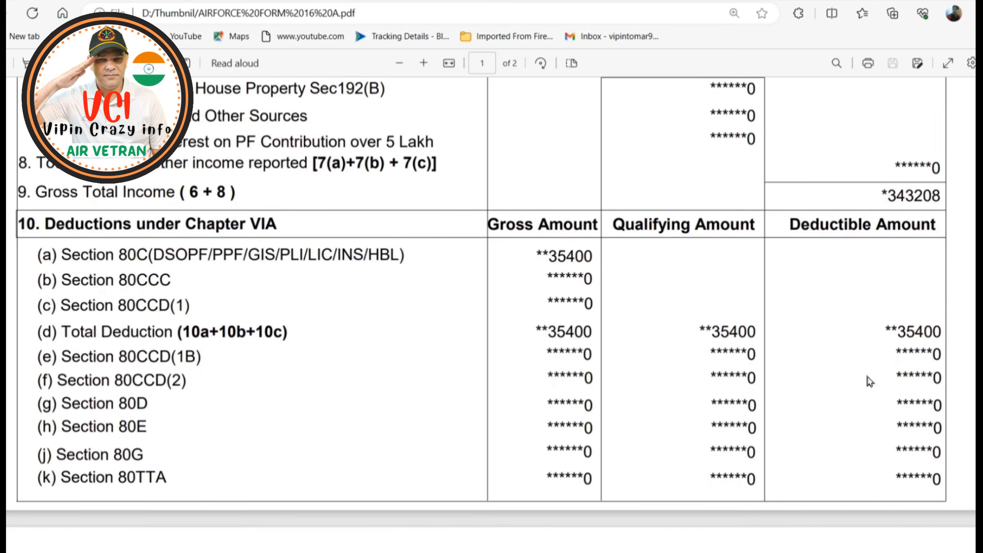
scroll(876, 377, down, 12)
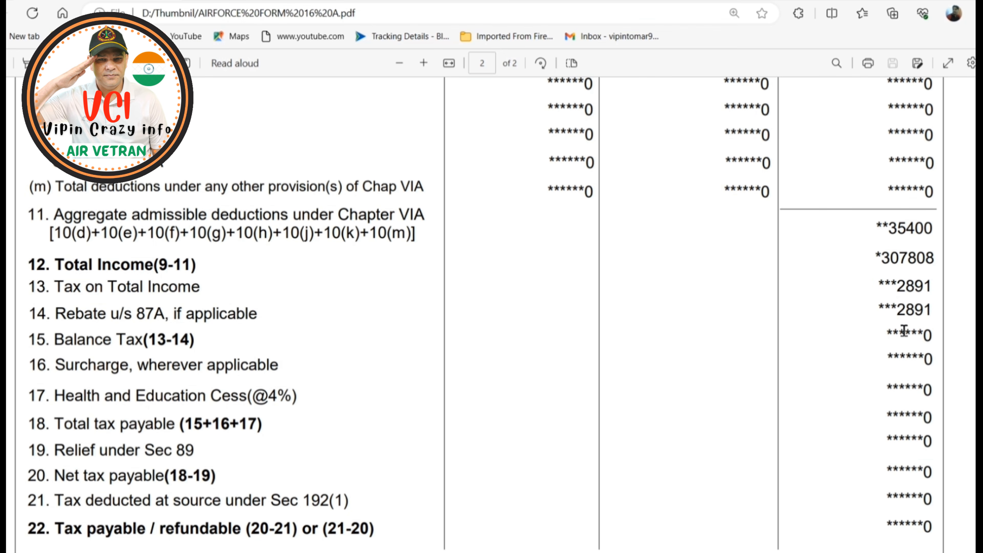
scroll(916, 336, down, 2)
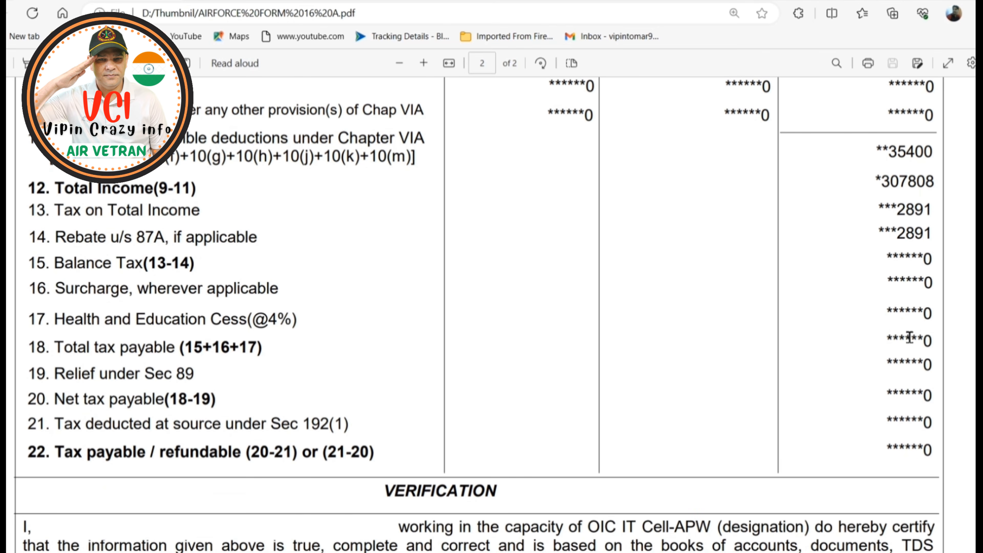
scroll(910, 337, down, 15)
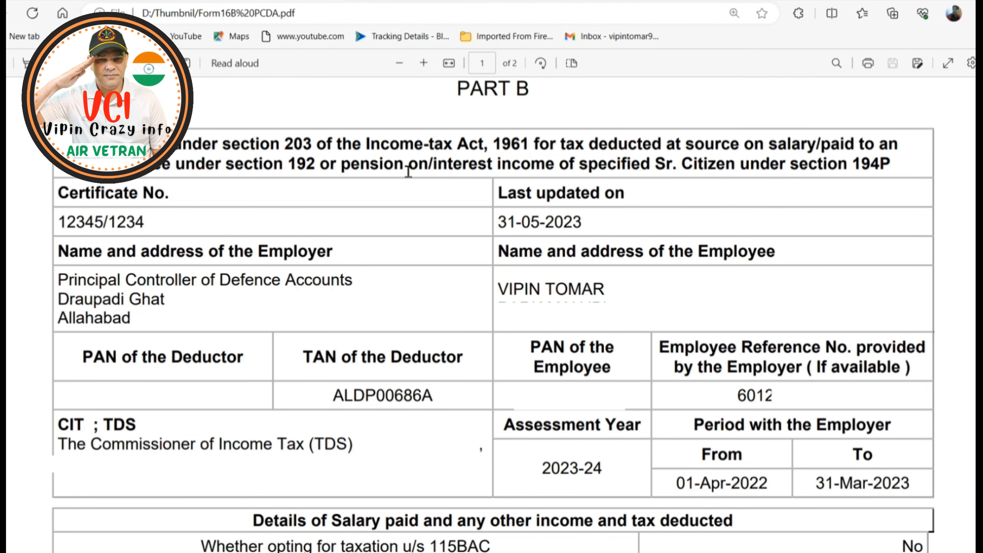
Review the PCDA Form 16 Part B from gross salary and section 10 exemptions to the Chapter VI-A deductions.
scroll(692, 292, down, 10)
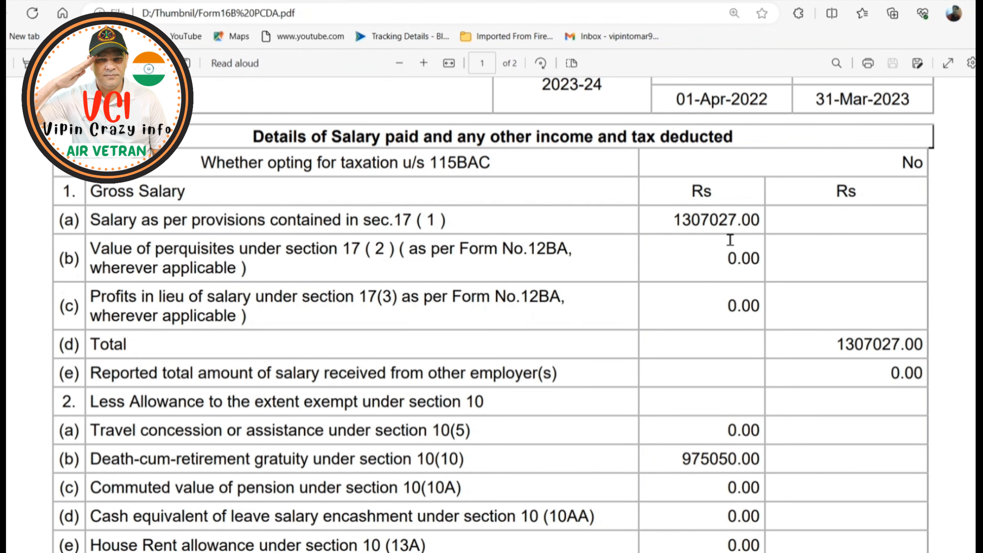
scroll(730, 240, down, 4)
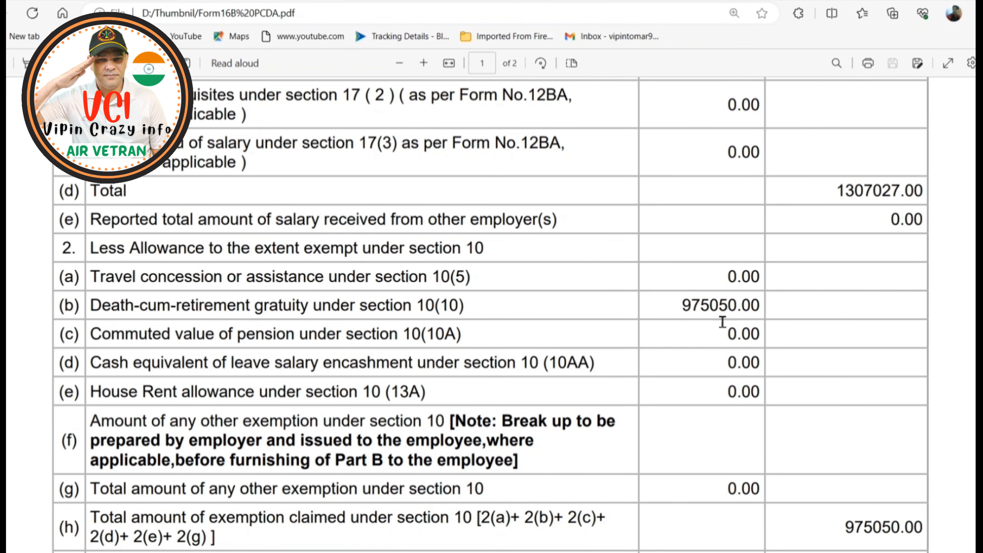
scroll(823, 450, down, 4)
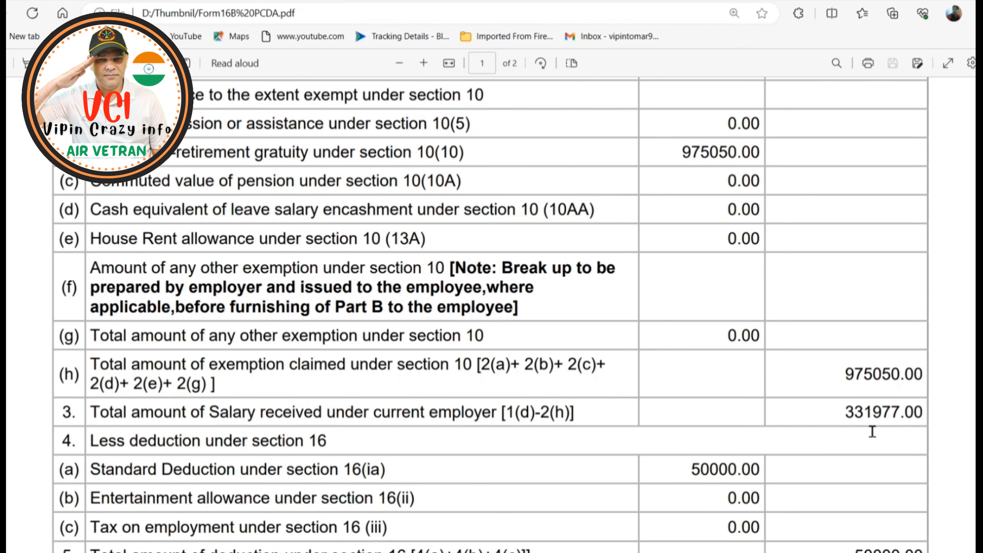
scroll(905, 427, down, 4)
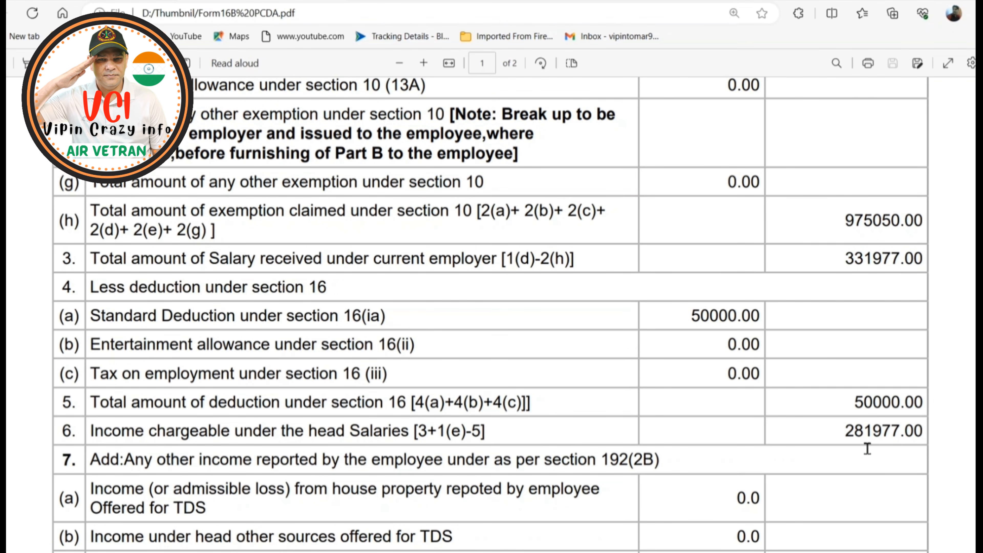
scroll(890, 439, down, 10)
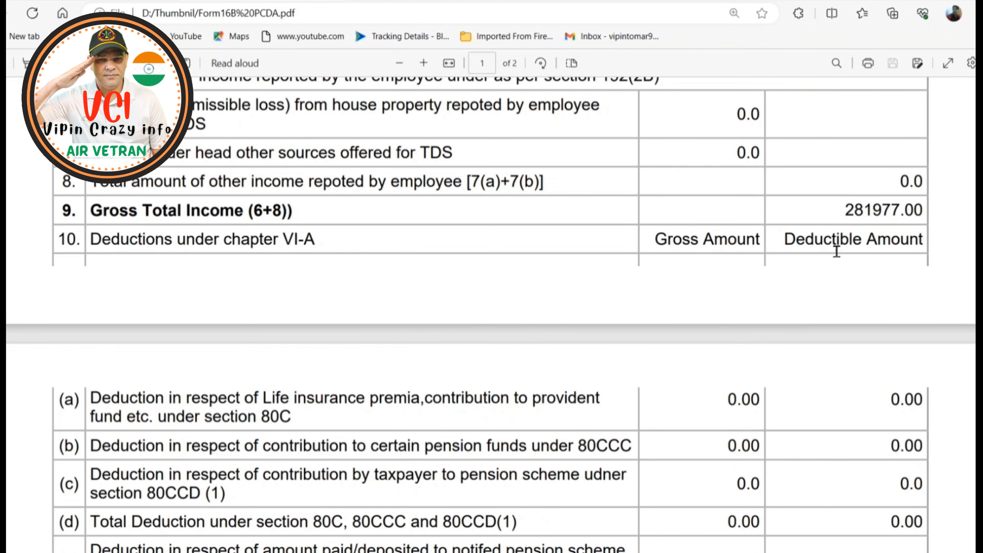
scroll(837, 252, down, 20)
scroll(828, 267, down, 6)
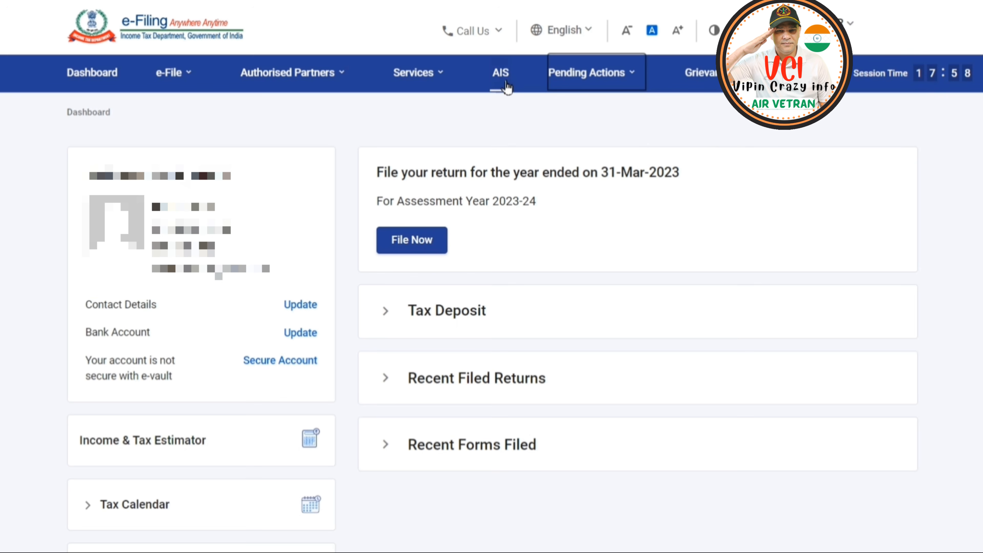
On the e-Filing portal, open the AIS Taxpayer Information Summary for F.Y. 2022-23 and examine the Salary details by source.
click(502, 73)
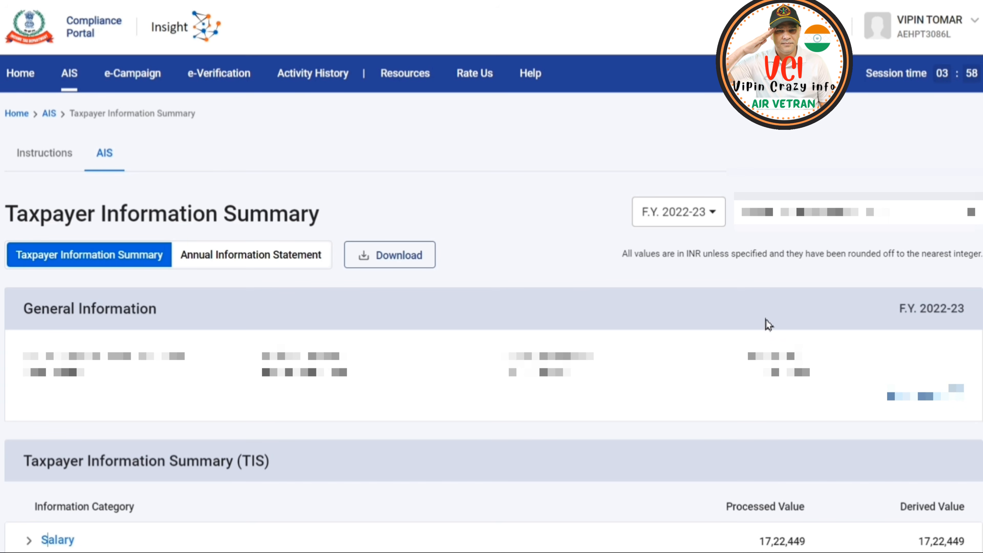
scroll(42, 539, down, 7)
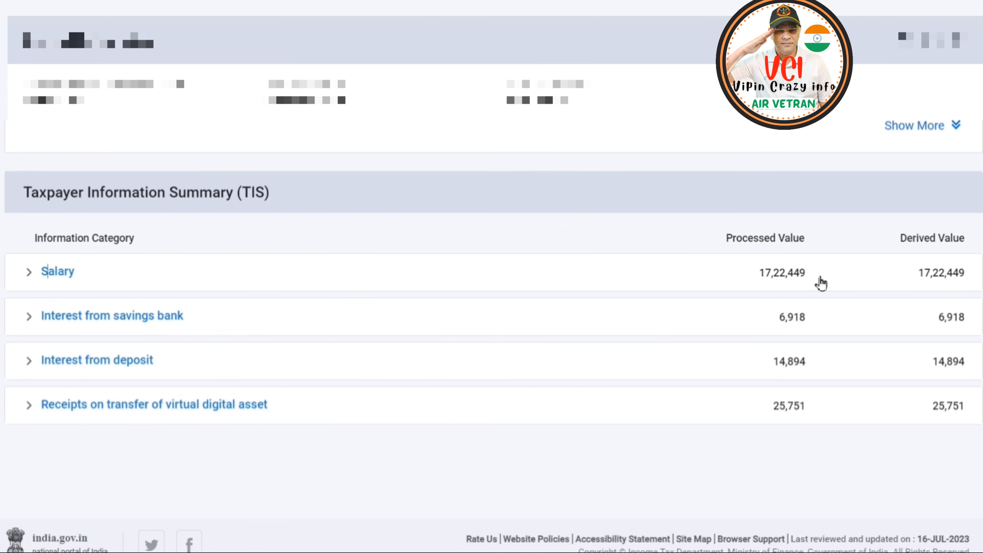
click(56, 275)
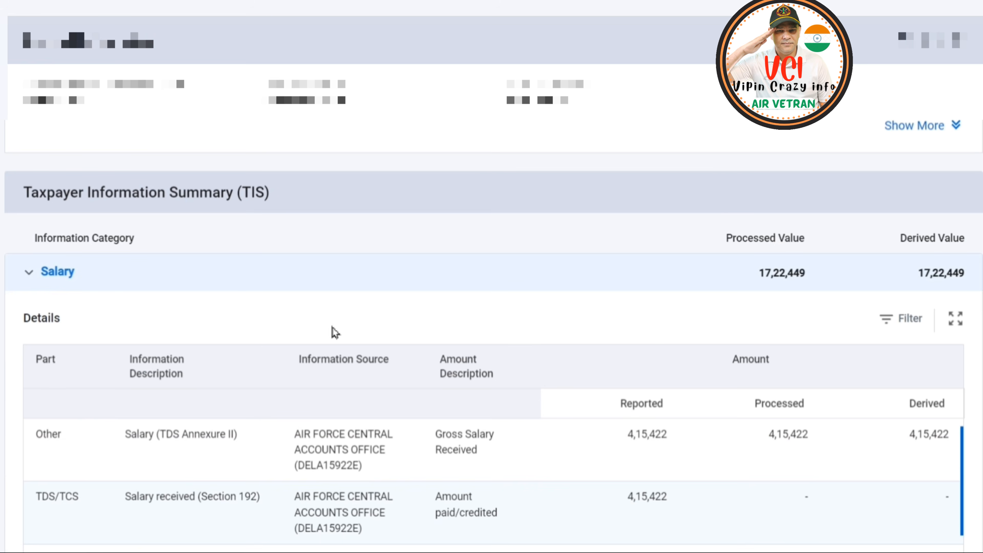
scroll(503, 322, down, 4)
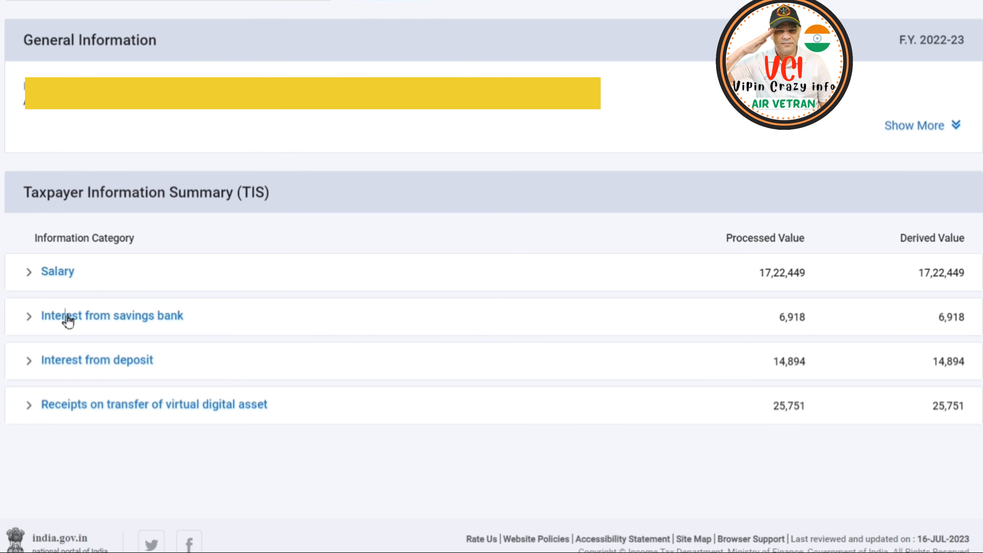
Examine the details of Interest from savings bank and Interest from deposit in the Taxpayer Information Summary.
click(68, 321)
scroll(261, 327, down, 4)
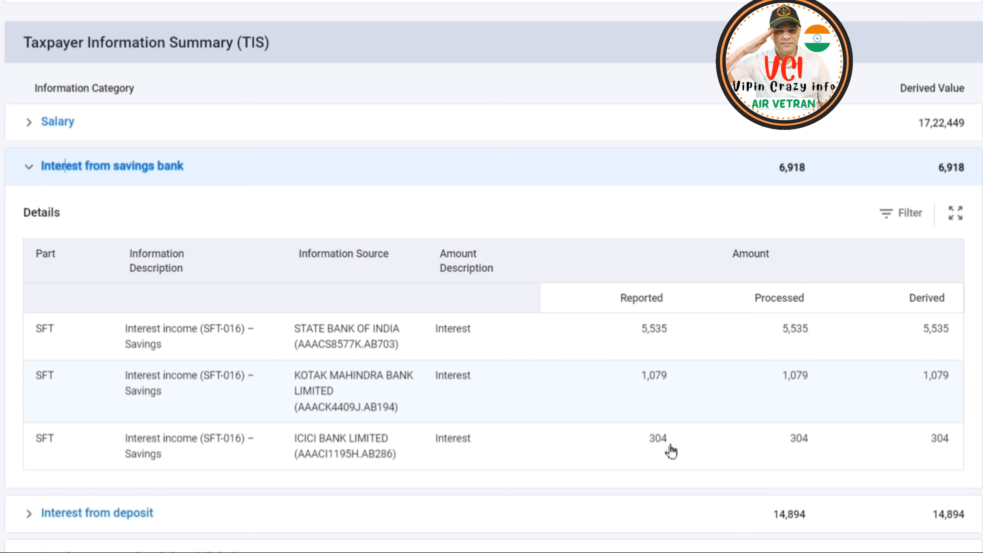
click(73, 513)
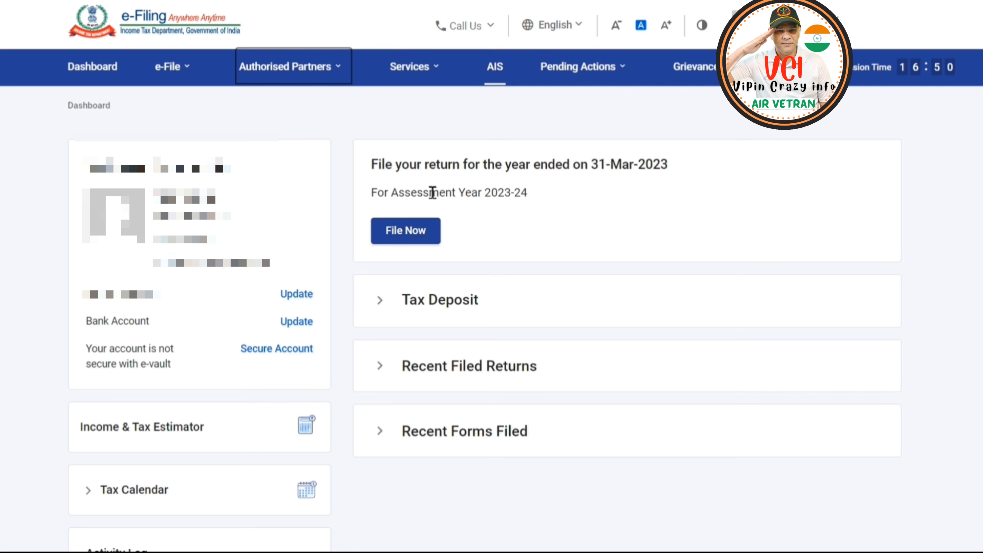
From the e-Filing dashboard, set up an income tax return for assessment year 2023-24 (Current A.Y.) with Online filing mode.
click(185, 78)
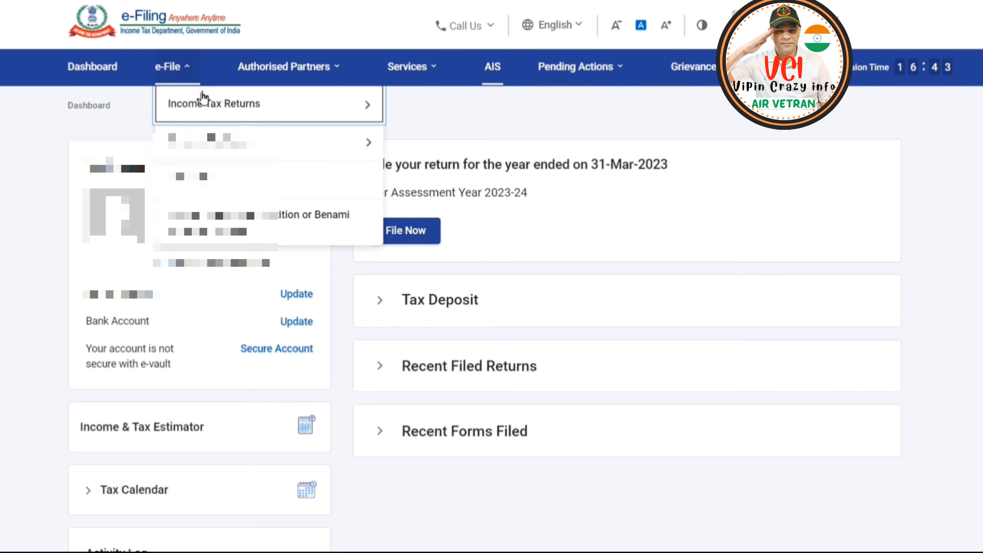
mouse_move(279, 108)
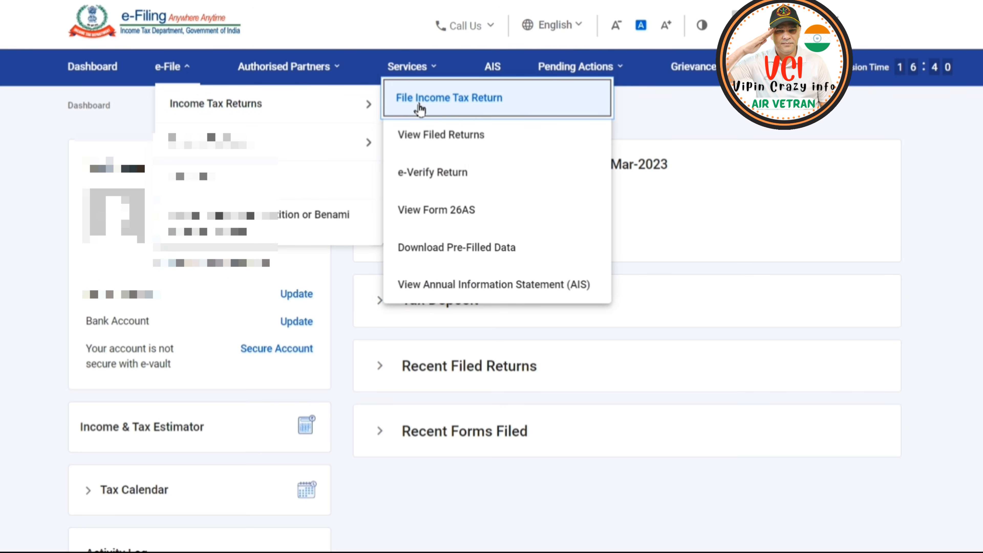
click(472, 109)
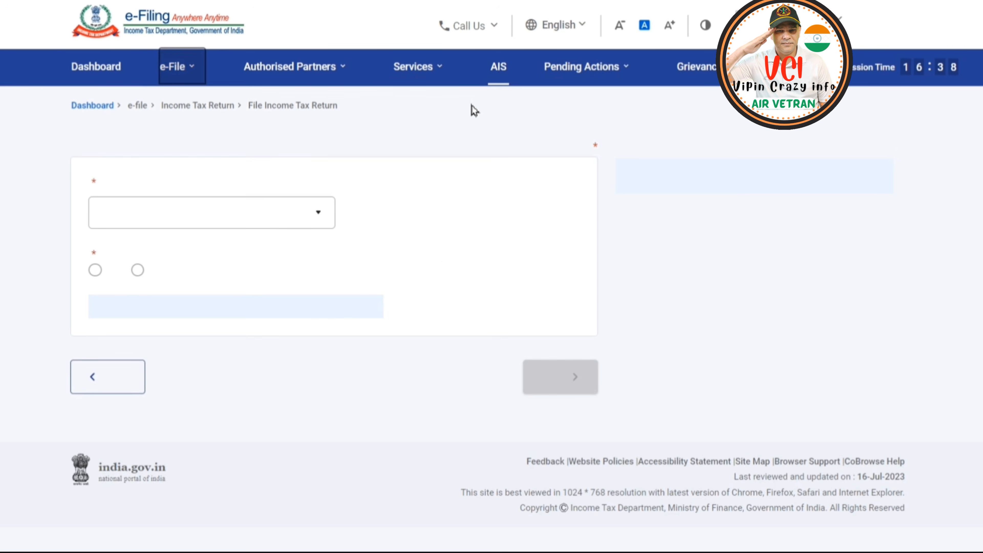
click(313, 244)
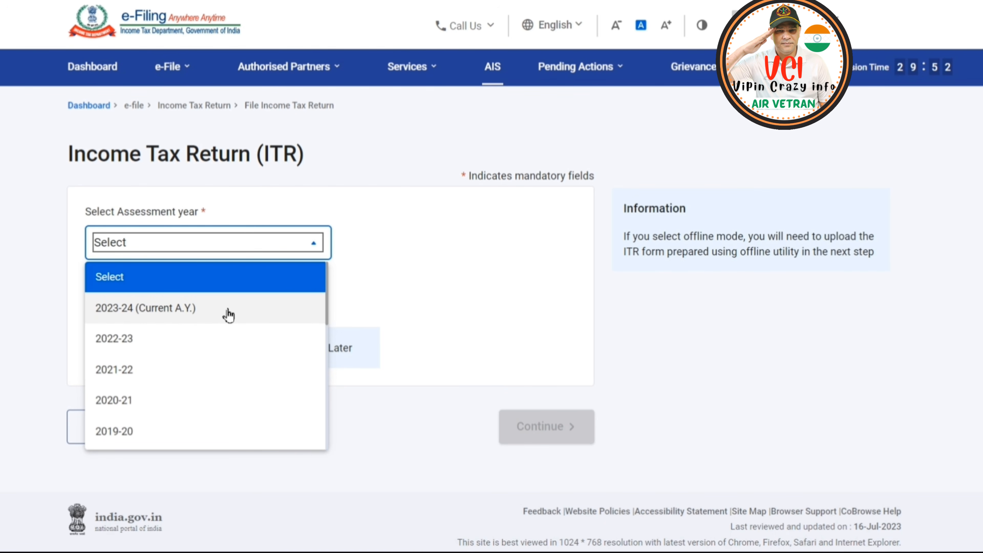
click(193, 314)
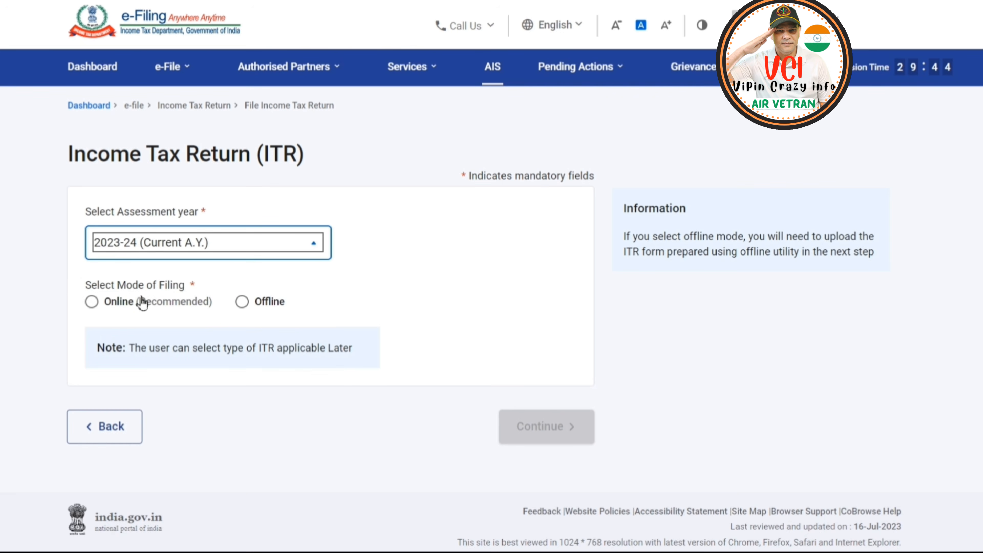
click(93, 301)
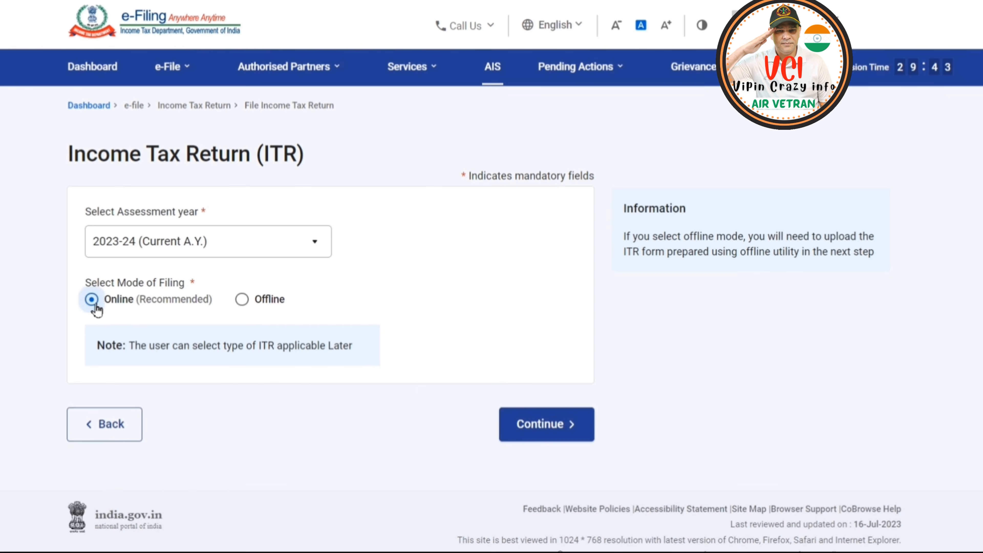
click(533, 434)
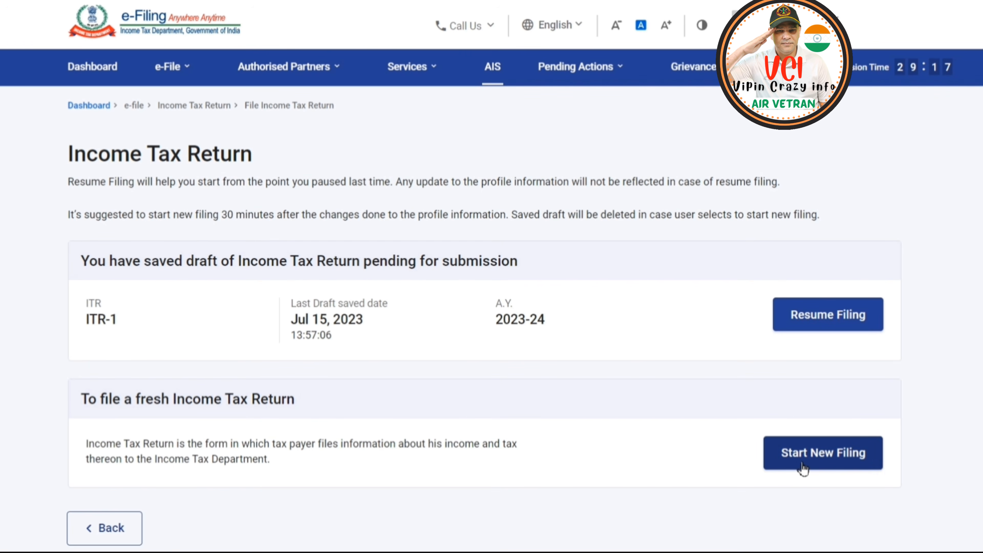
Start a new filing with Individual status and proceed with the ITR-1 form.
click(820, 465)
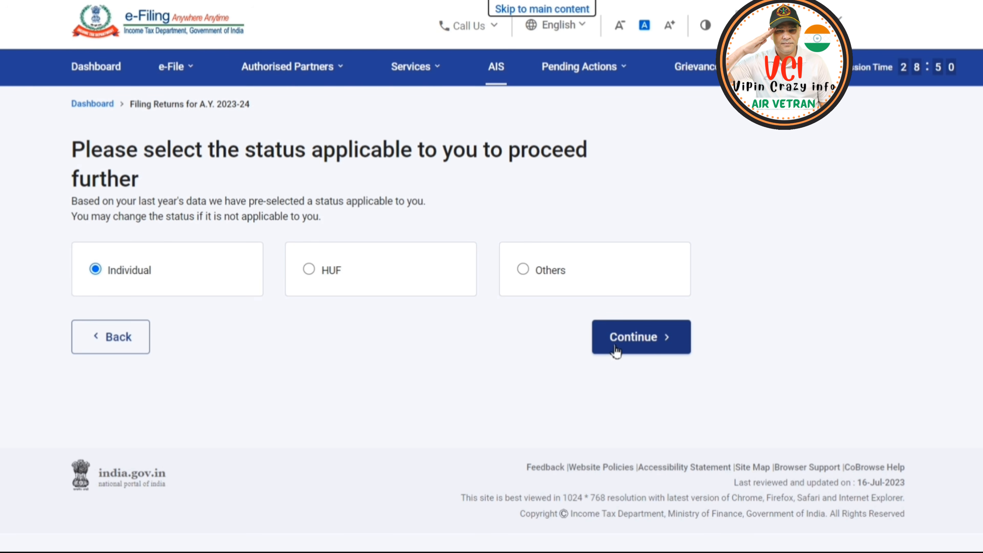
click(654, 340)
click(610, 297)
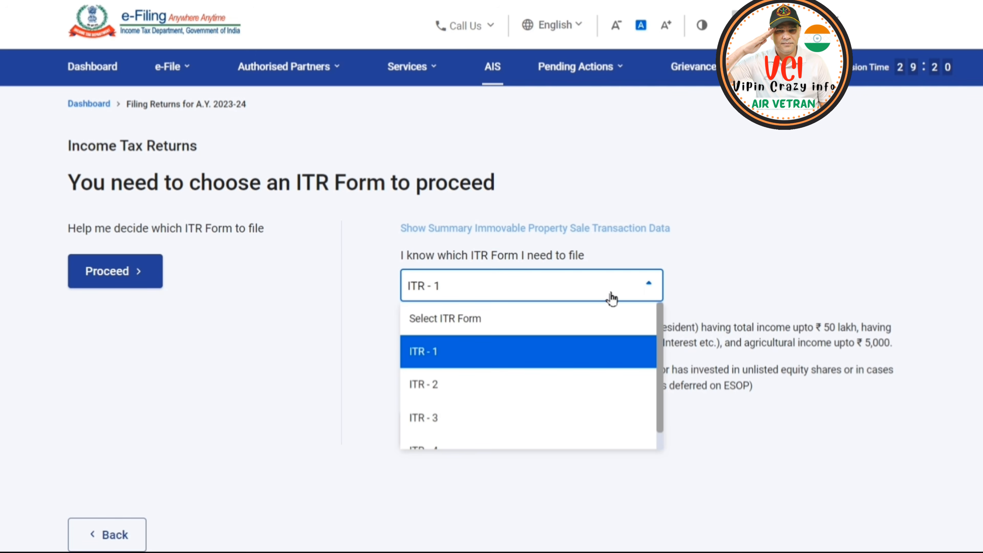
click(489, 359)
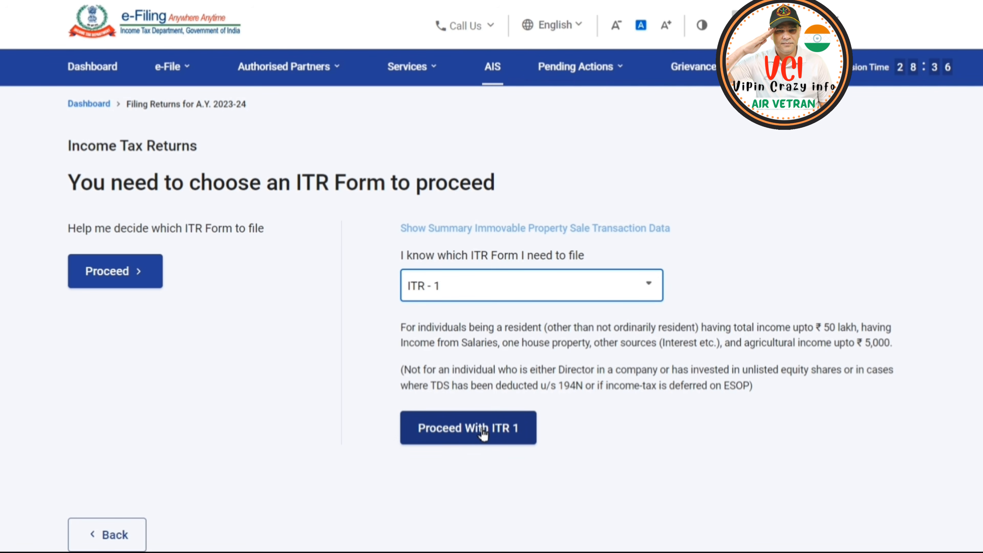
click(483, 433)
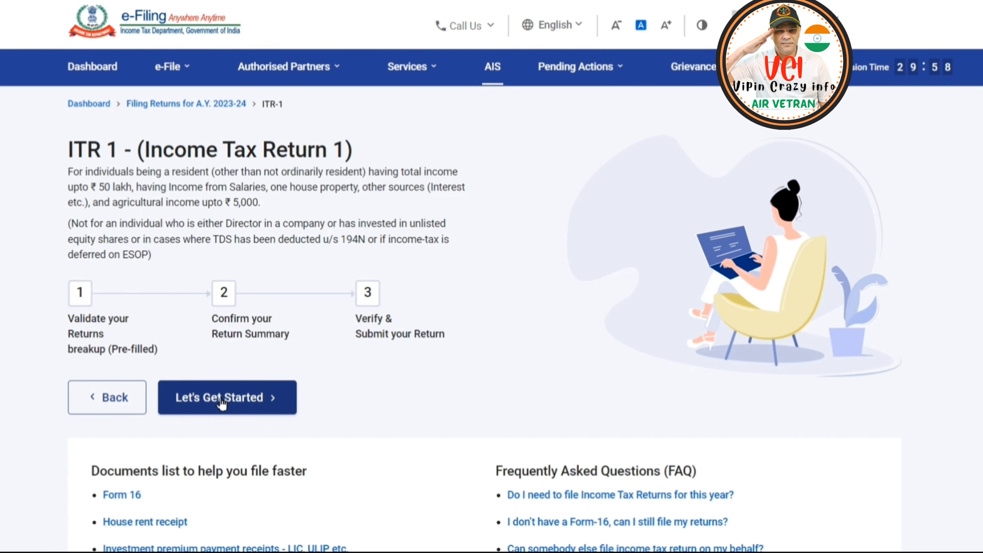
Begin the ITR 1 return with Others as the filing reason and acknowledge the pre-filled data notice to reach the Return Summary.
click(248, 399)
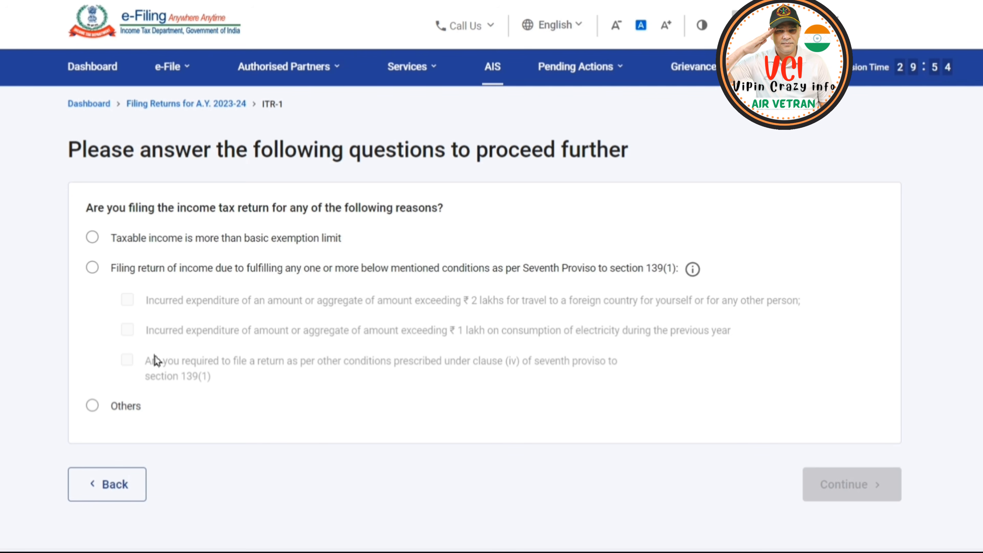
click(92, 406)
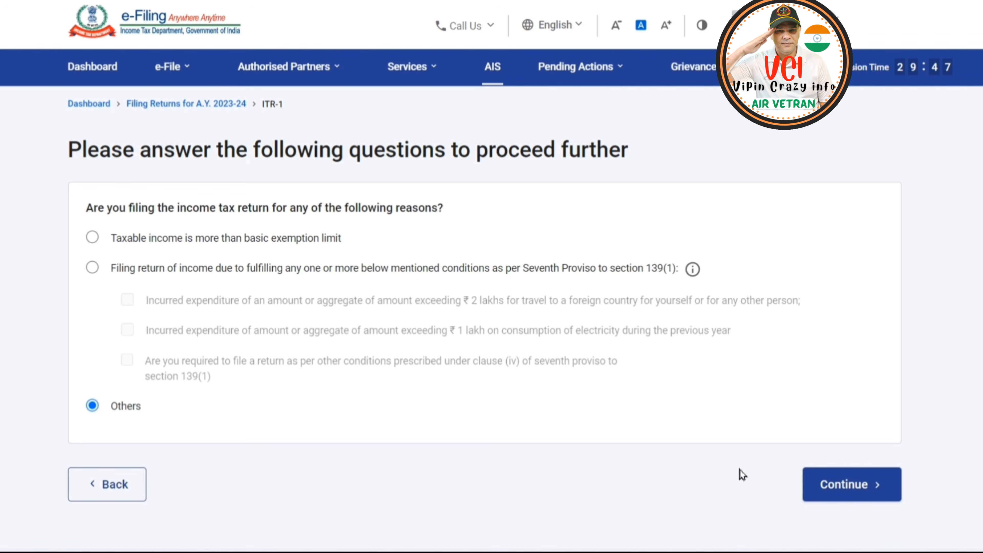
click(844, 485)
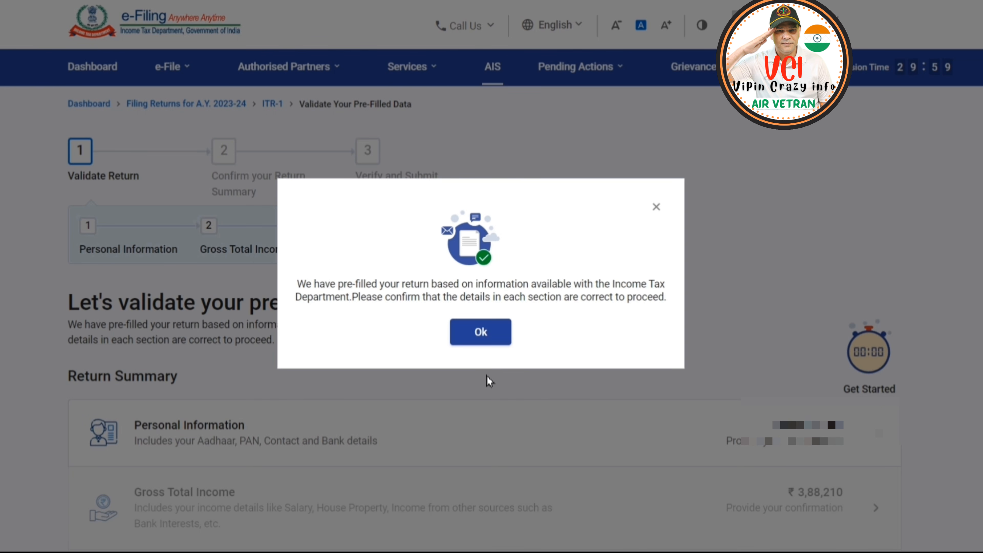
double_click(489, 332)
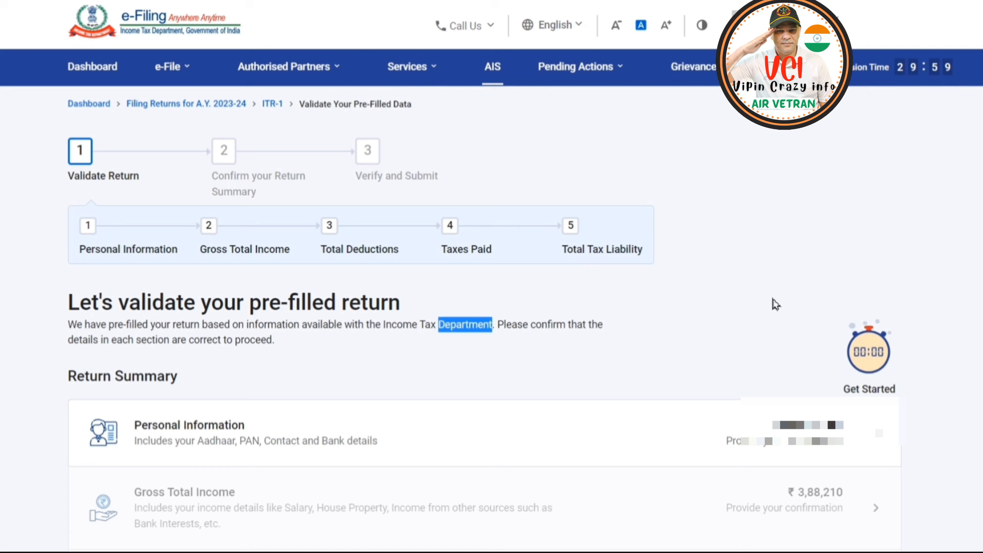
scroll(681, 114, down, 5)
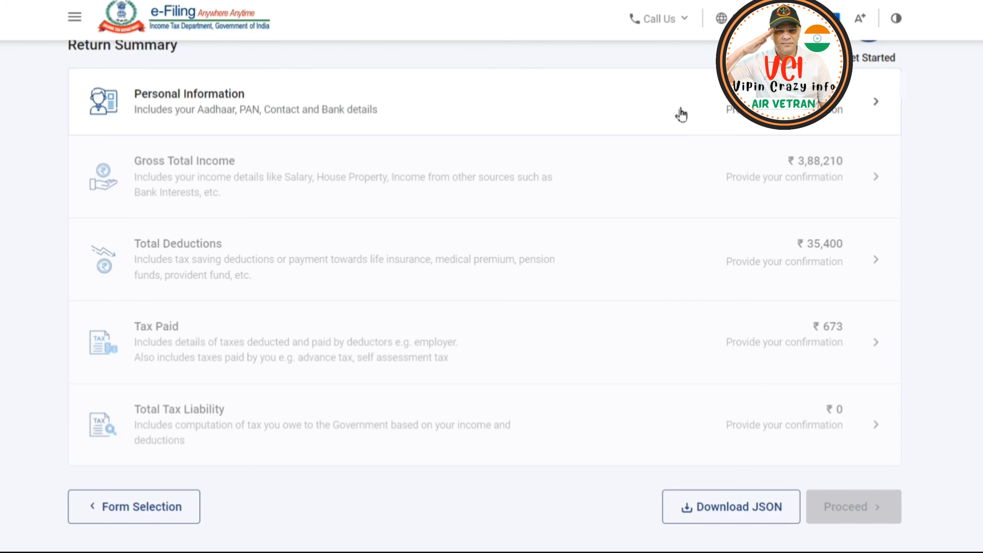
Open Personal Information from the Return Summary and set the Nature of Employment to CG - Pensioners.
click(681, 114)
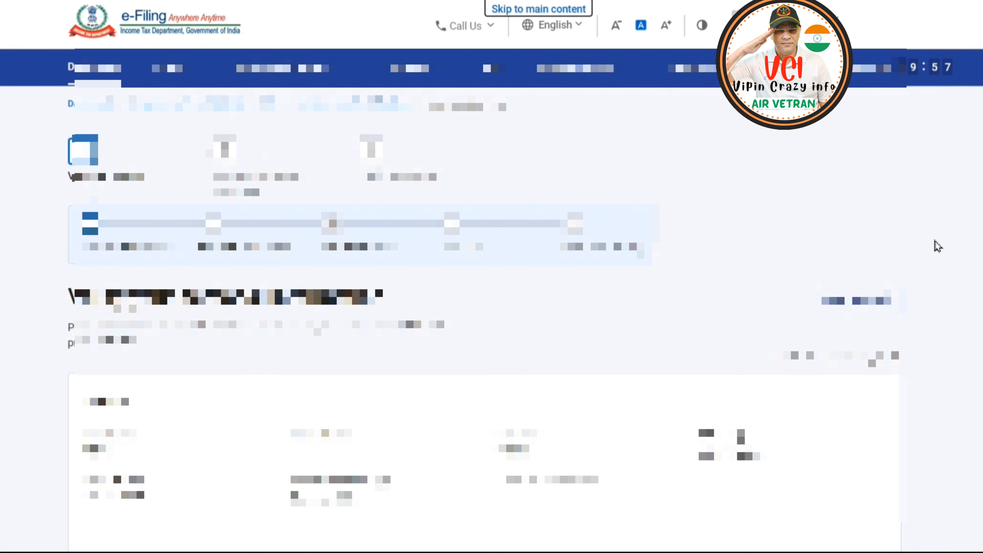
scroll(938, 246, down, 3)
scroll(939, 246, down, 5)
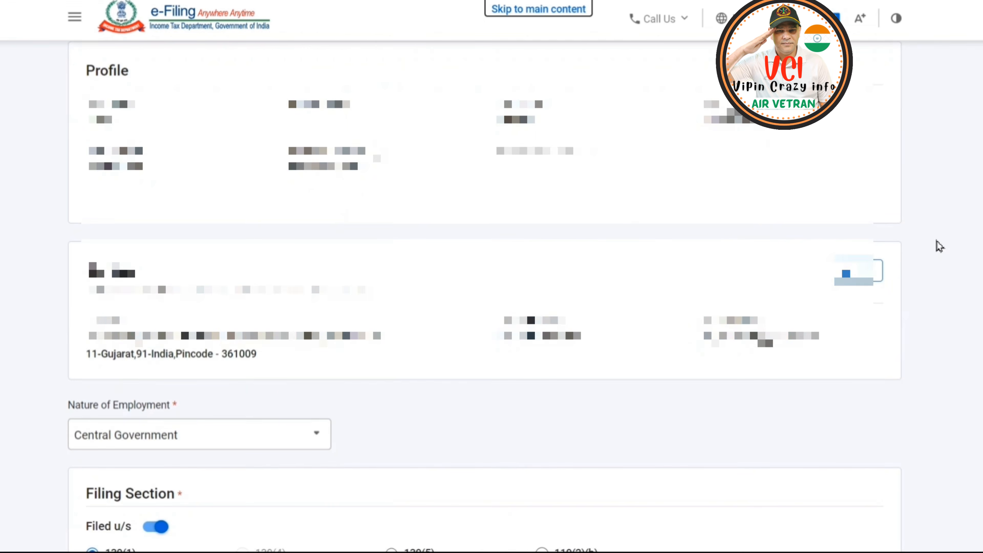
scroll(939, 246, down, 3)
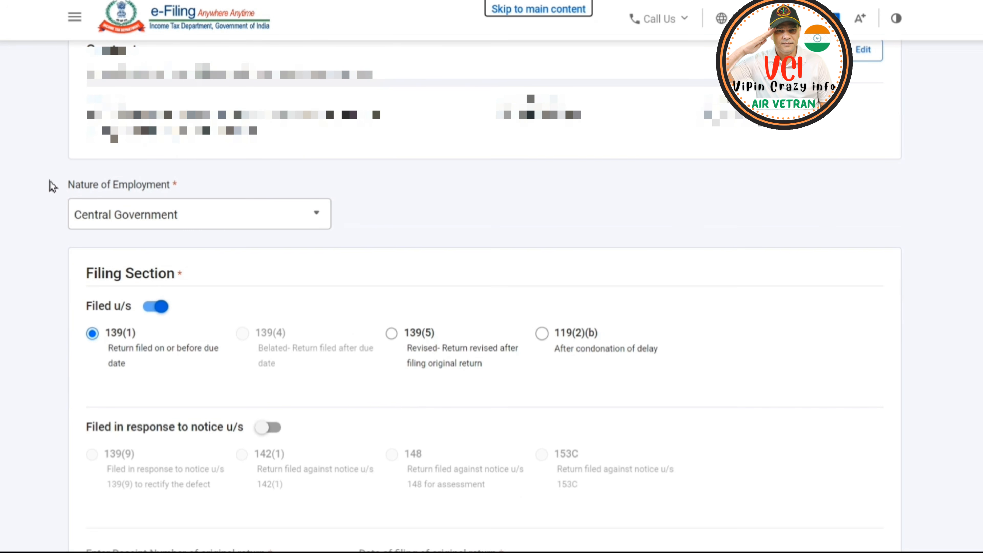
click(233, 216)
scroll(174, 334, down, 3)
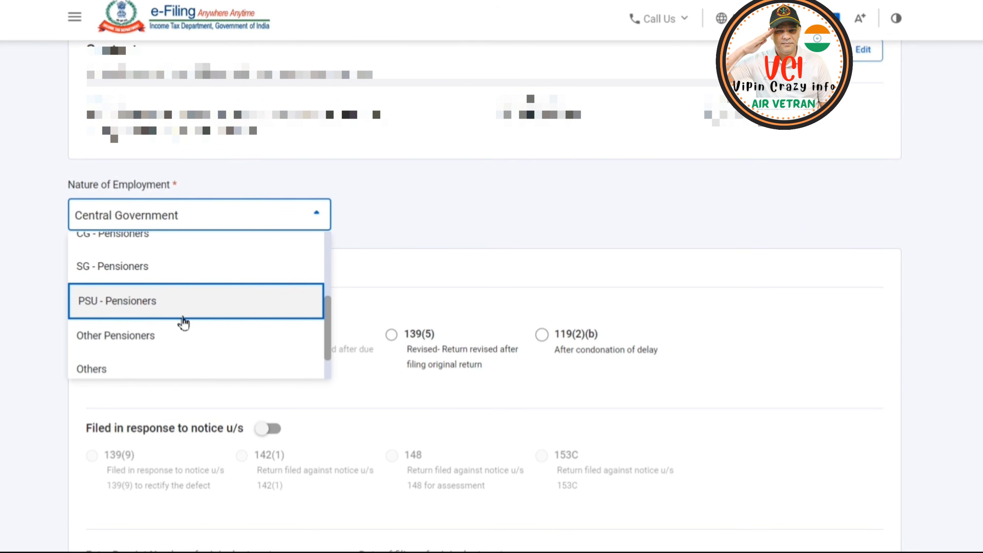
scroll(171, 279, up, 2)
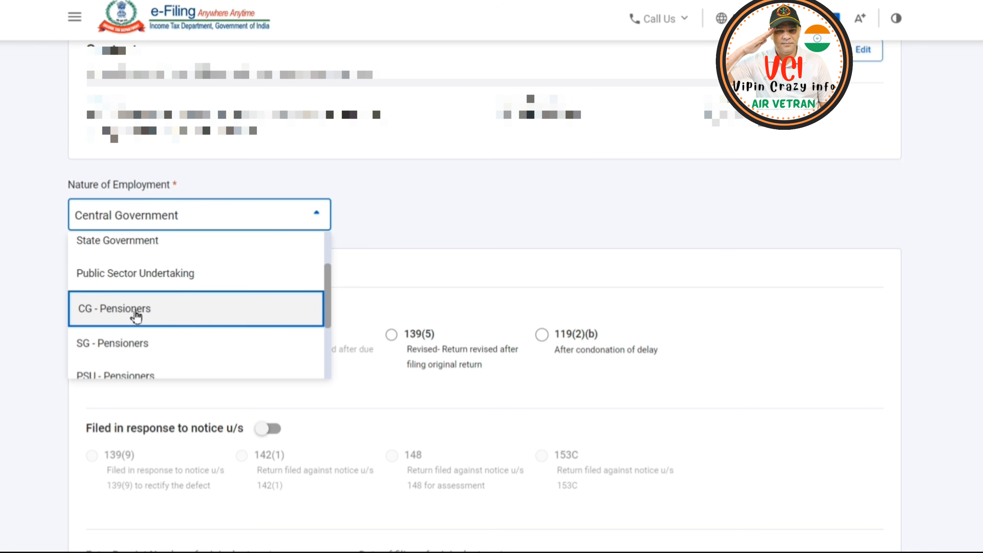
click(137, 316)
Check the new tax regime choice and the refund bank account, and confirm the Personal Information section.
scroll(561, 268, down, 10)
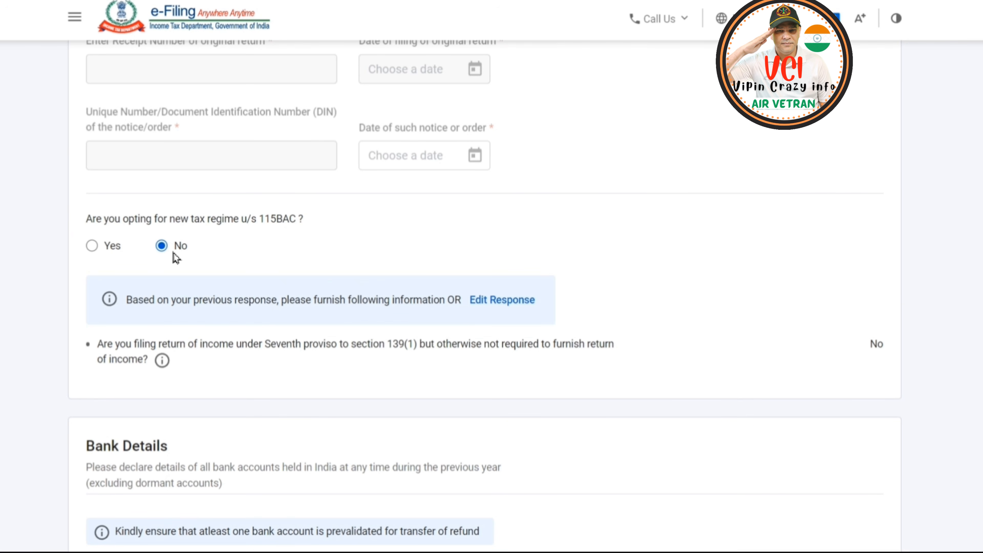
scroll(443, 270, down, 5)
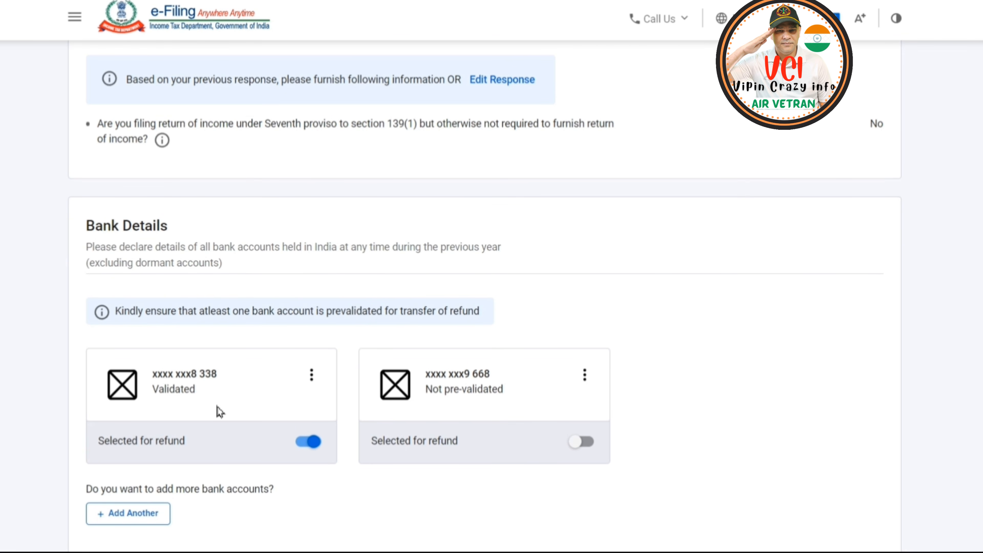
scroll(844, 426, down, 5)
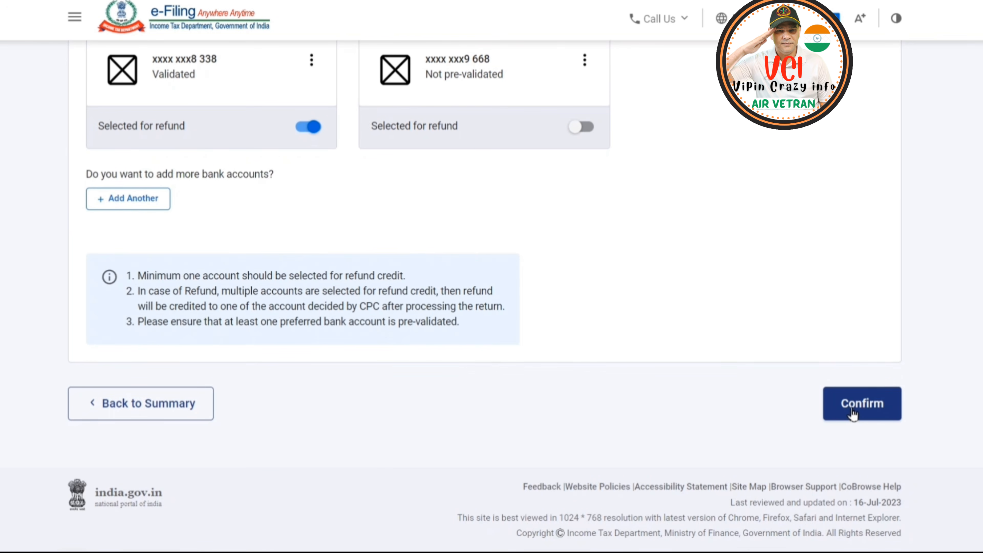
click(853, 413)
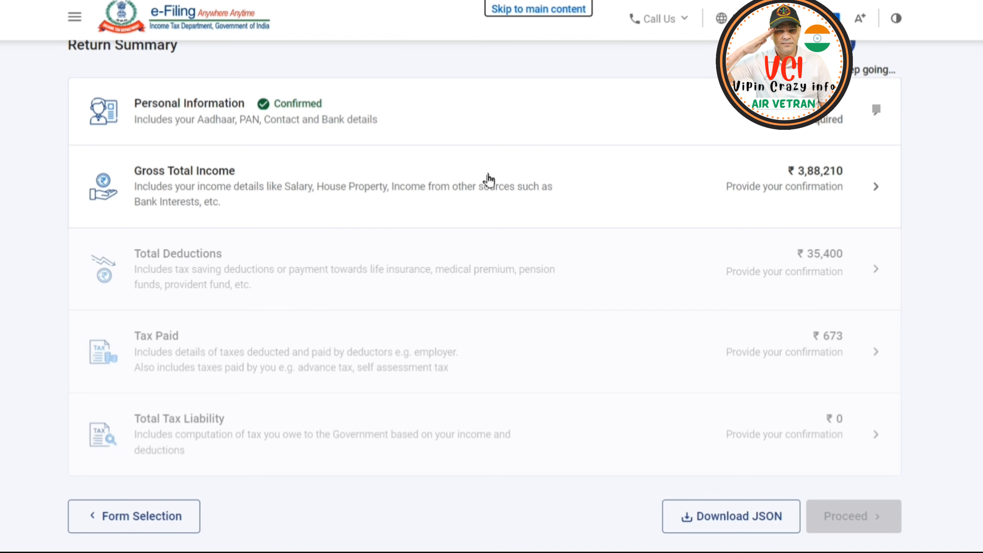
Open Gross Total Income and claim 19,814 as the Section 10(14)(i) exemption for travel, transfer and uniform expenditure.
click(792, 187)
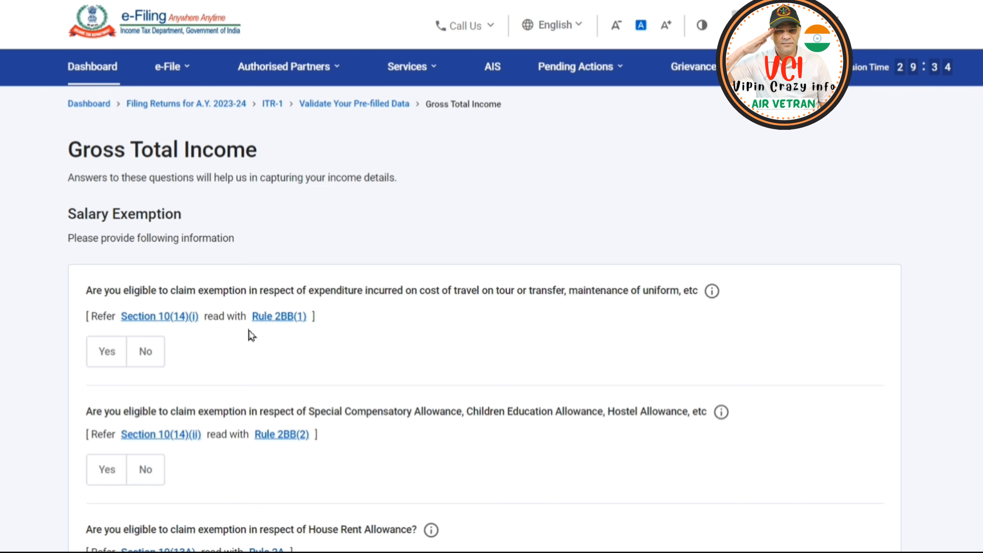
click(107, 355)
click(186, 419)
text(1)
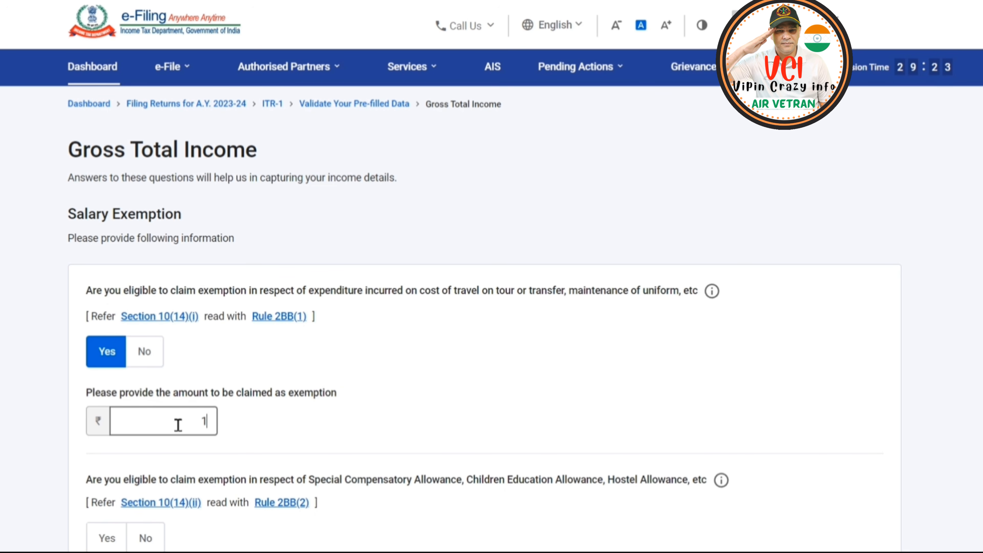
text(9814)
click(389, 410)
Claim an exemption of 2,400 under Section 10(14)(ii) for Special Compensatory, Children Education and Hostel Allowance.
scroll(355, 375, down, 3)
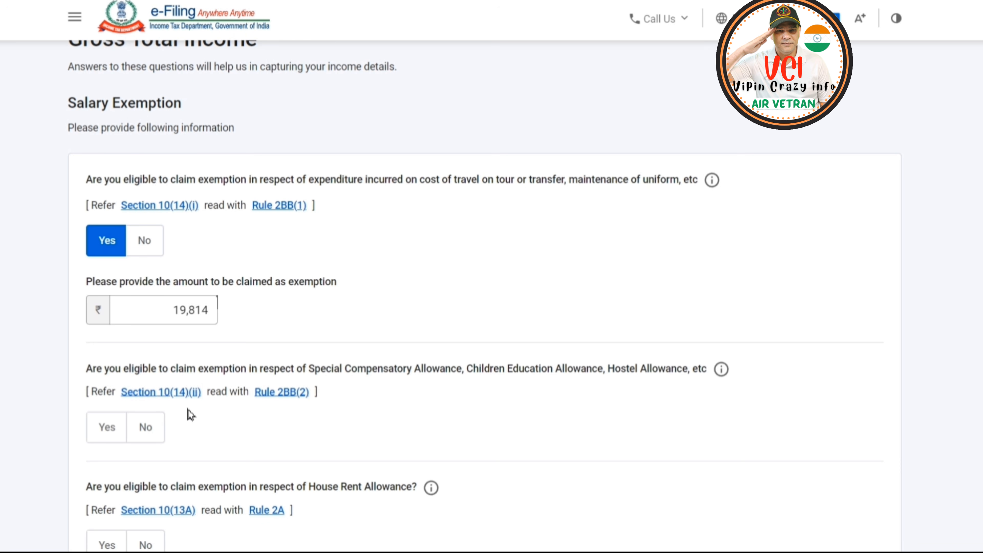
click(114, 432)
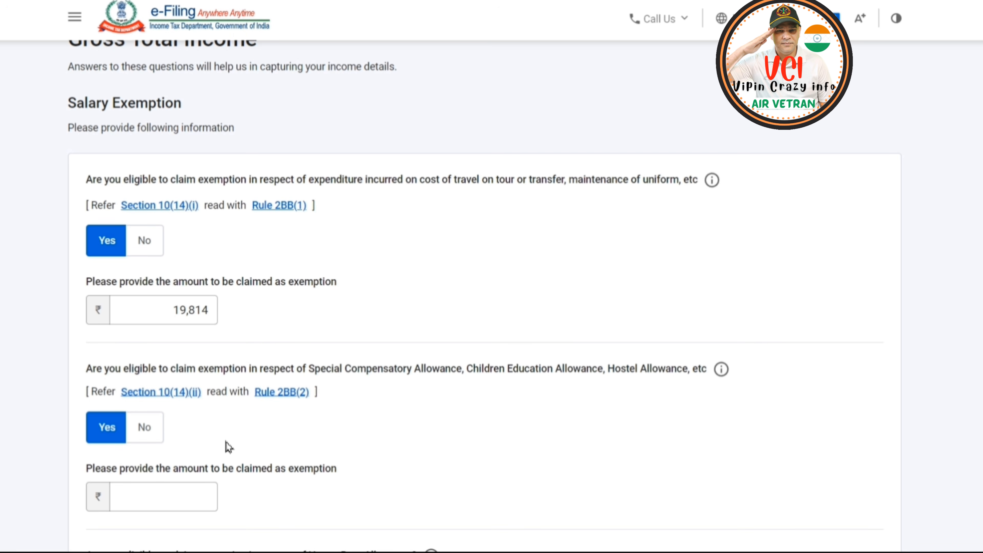
click(155, 502)
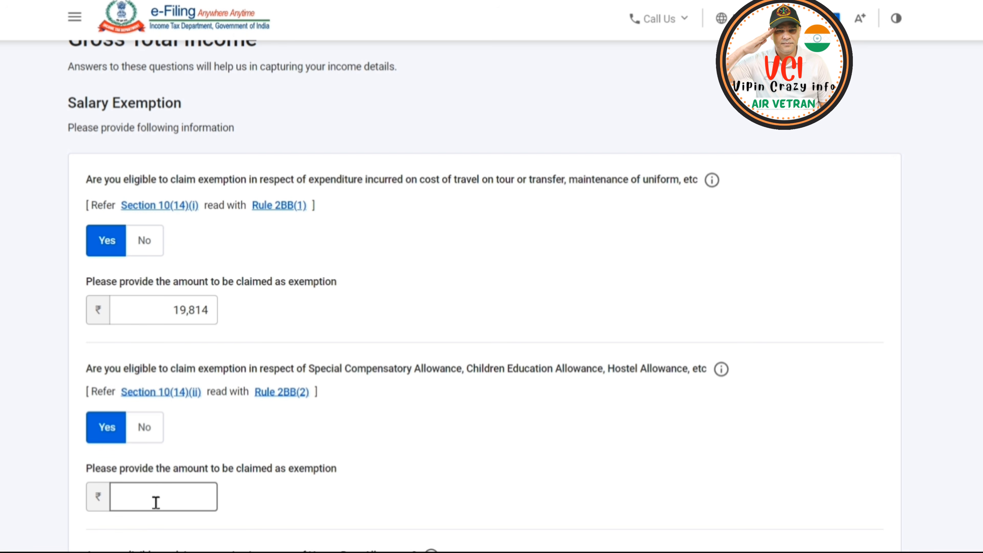
scroll(186, 442, down, 2)
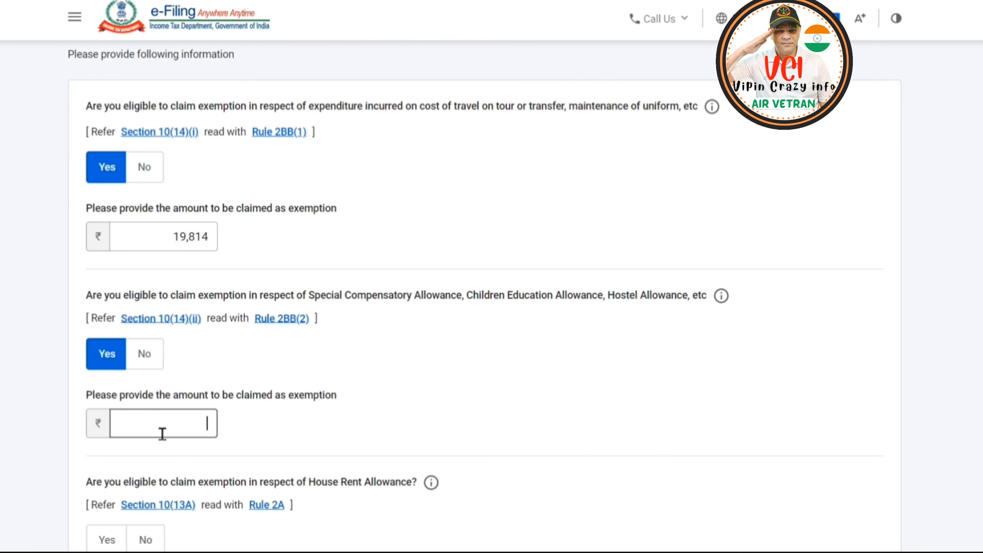
text(2400)
click(433, 426)
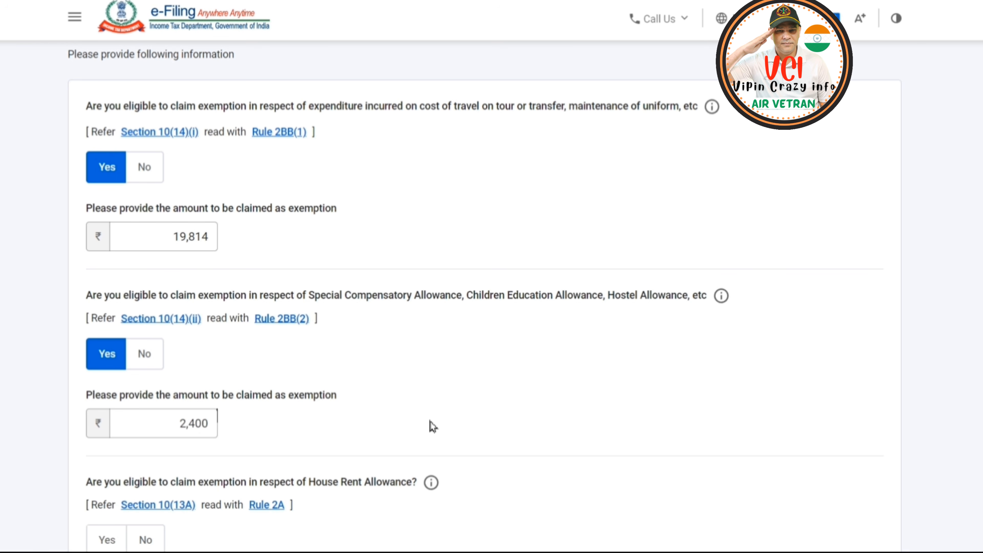
Claim a House Rent Allowance exemption of 60,000 under Section 10(13A).
scroll(434, 427, down, 5)
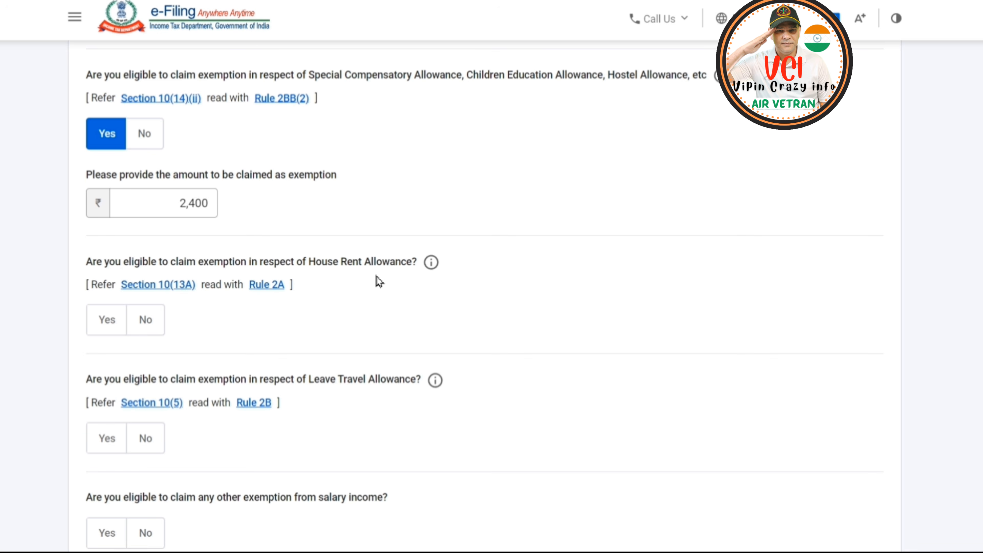
click(103, 325)
click(145, 387)
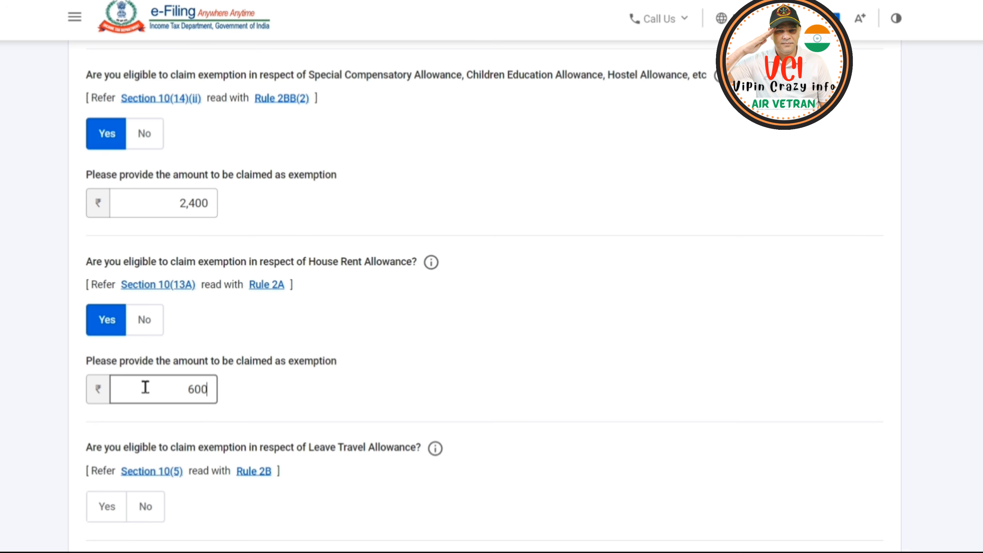
click(500, 378)
Answer No to the Leave Travel Allowance exemption and Yes to any other exemption from salary income.
scroll(501, 378, down, 3)
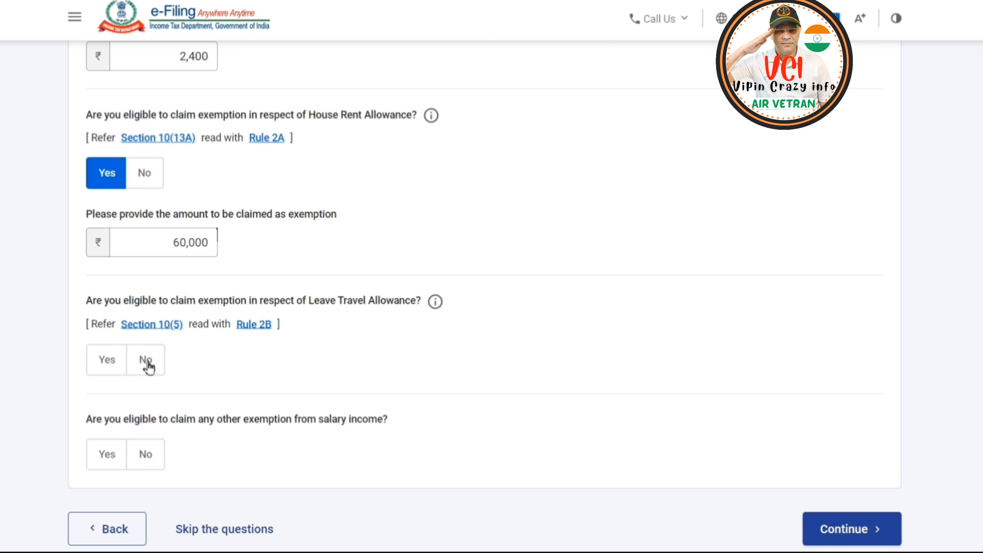
click(148, 367)
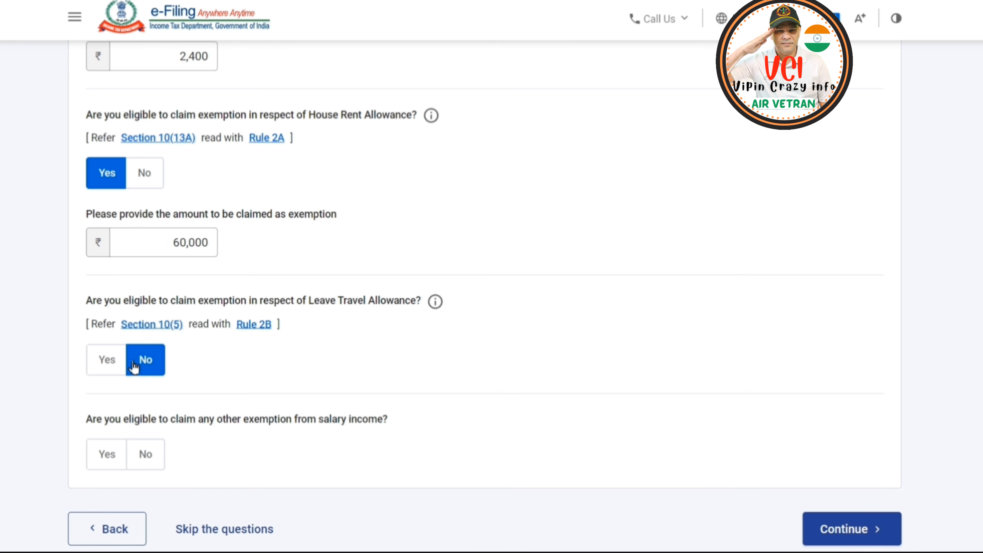
scroll(271, 367, down, 2)
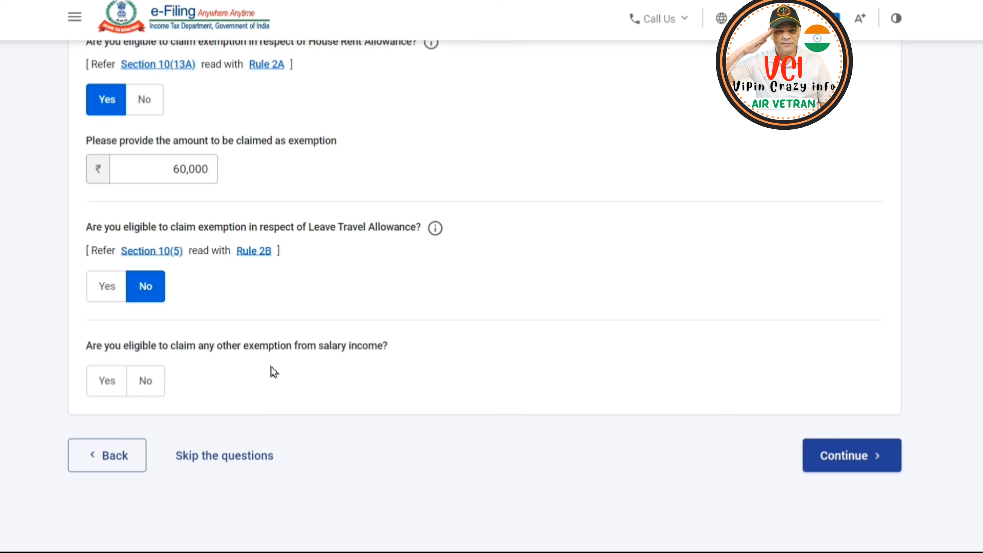
click(105, 383)
scroll(410, 390, down, 2)
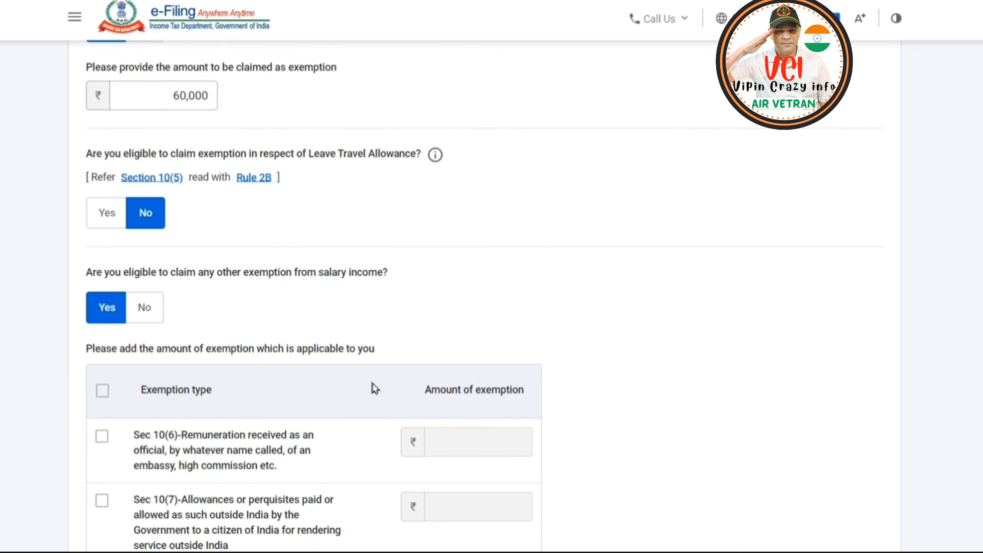
Select the Sec 10(10) Death-cum-retirement gratuity exemption and enter 9,75,050 as its amount.
scroll(387, 389, down, 4)
scroll(332, 390, down, 2)
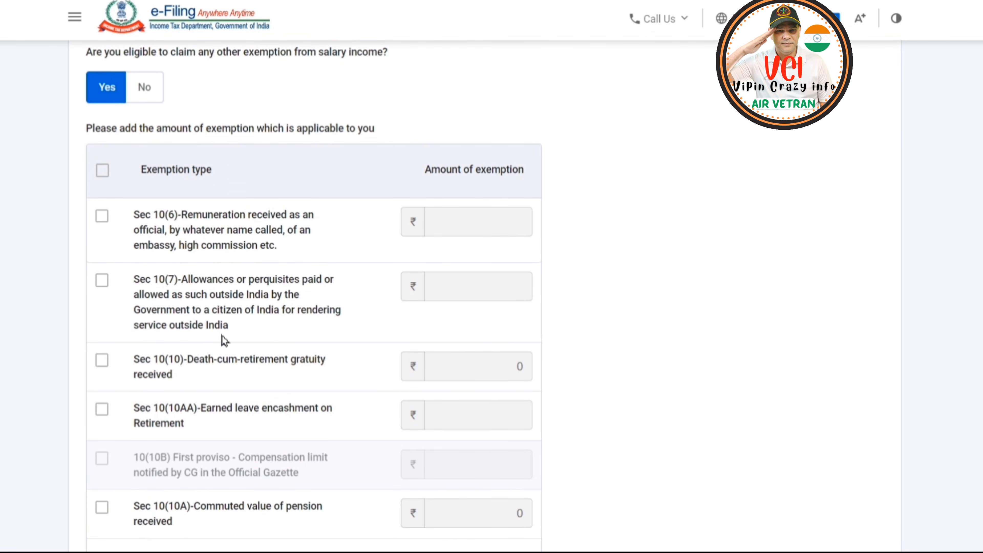
scroll(251, 340, down, 2)
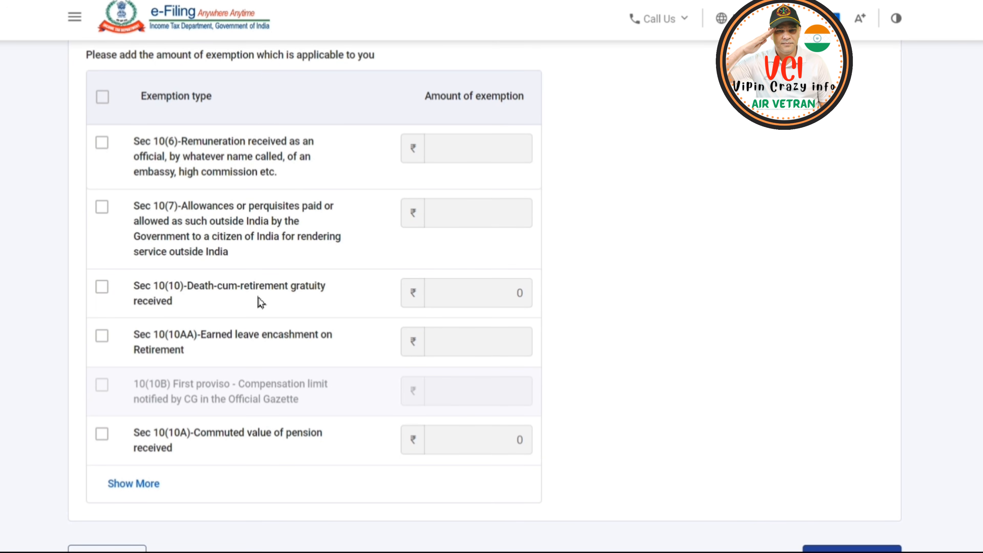
click(102, 288)
click(453, 294)
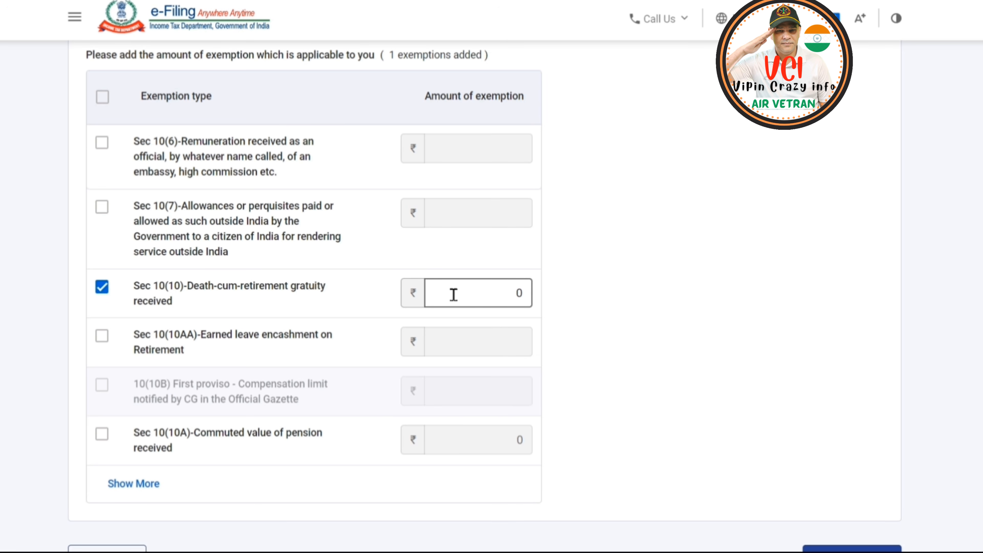
click(453, 295)
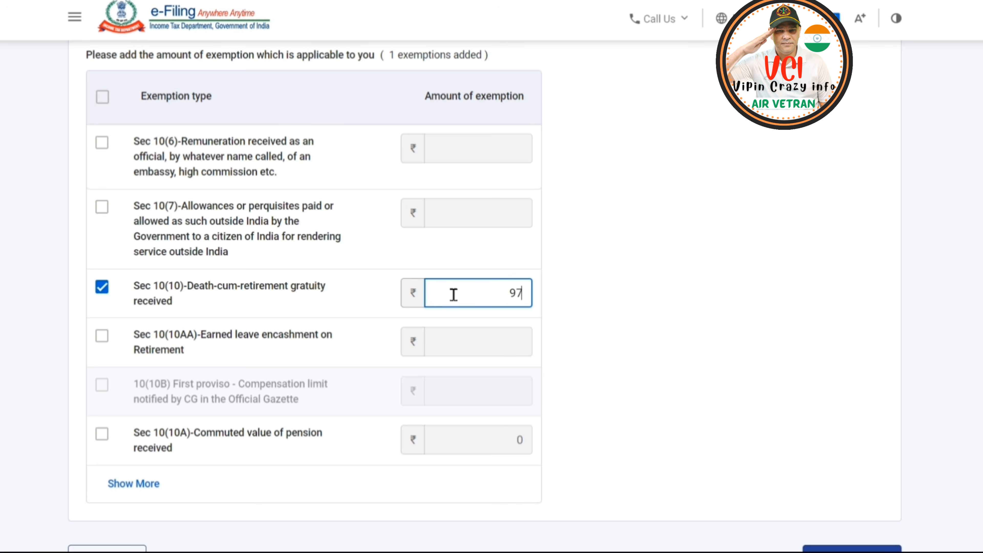
text(975050)
Add the Sec 10(10AA) Earned leave encashment on Retirement exemption with an amount of 5,81,000.
click(471, 342)
text(5)
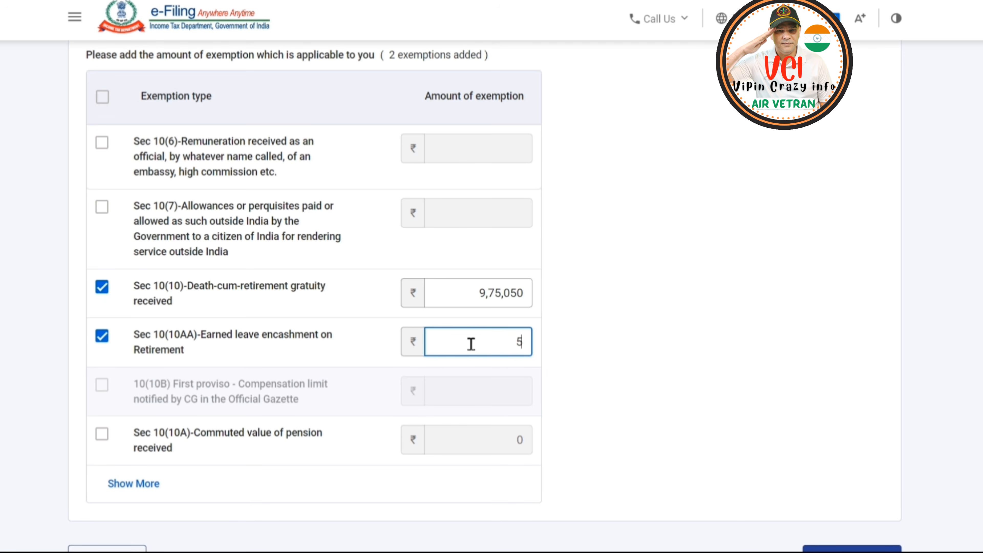
text(81000)
click(618, 345)
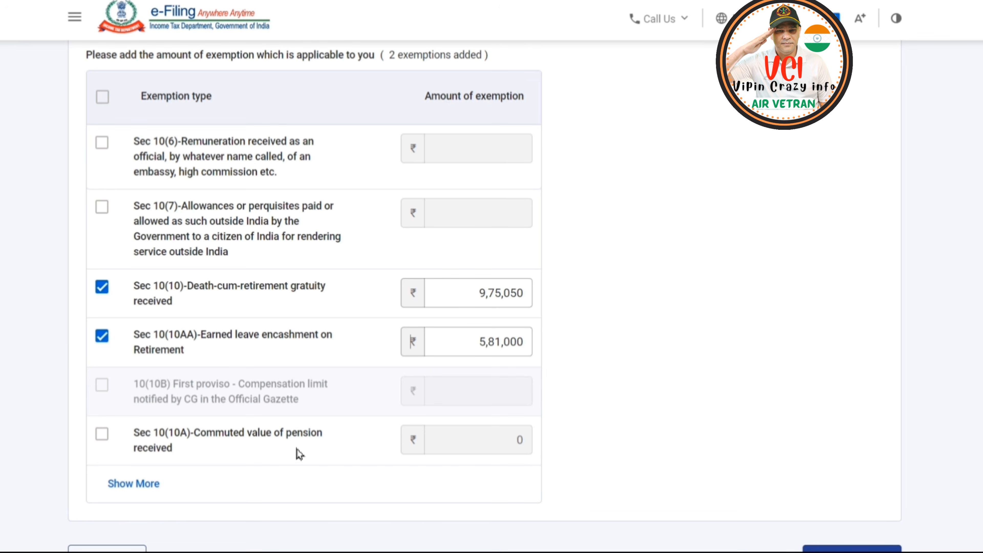
Show the remaining exemption types, leave Sec 10(10A) commuted pension unselected, and continue to the income source details.
click(101, 434)
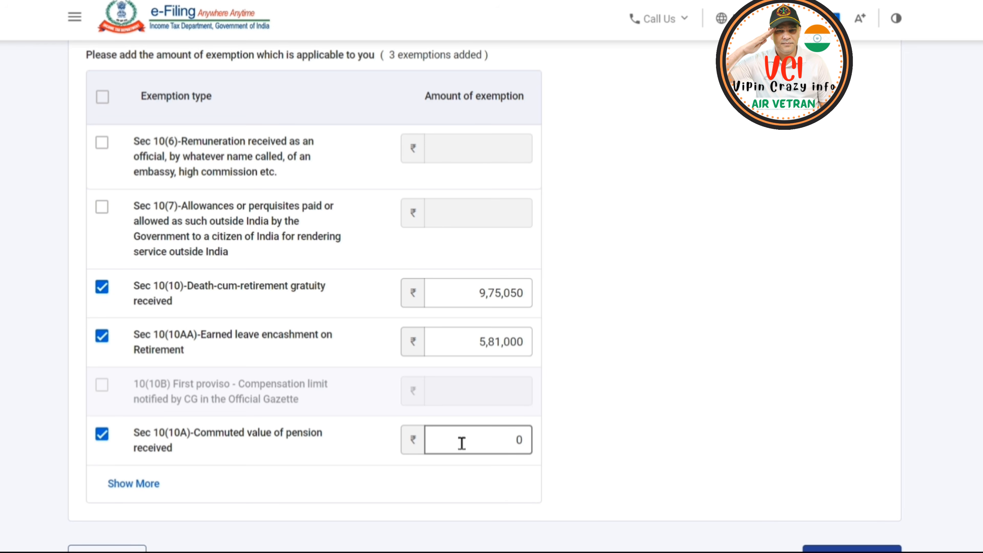
click(134, 484)
scroll(154, 489, down, 5)
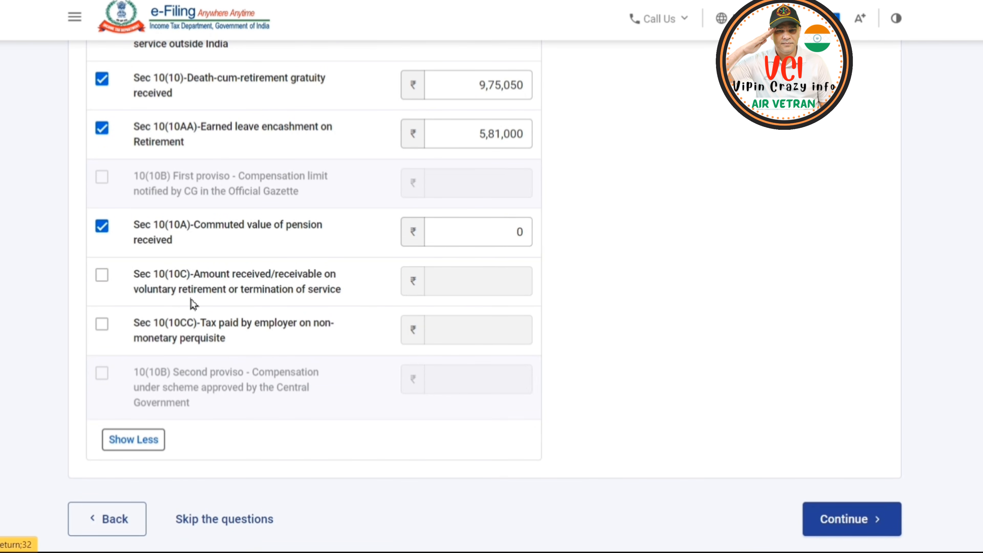
click(846, 520)
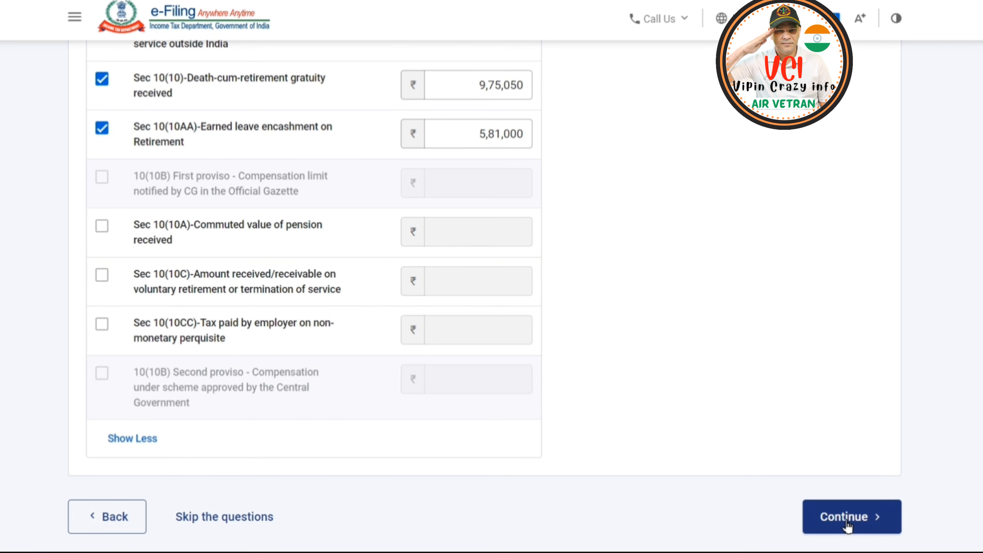
click(846, 521)
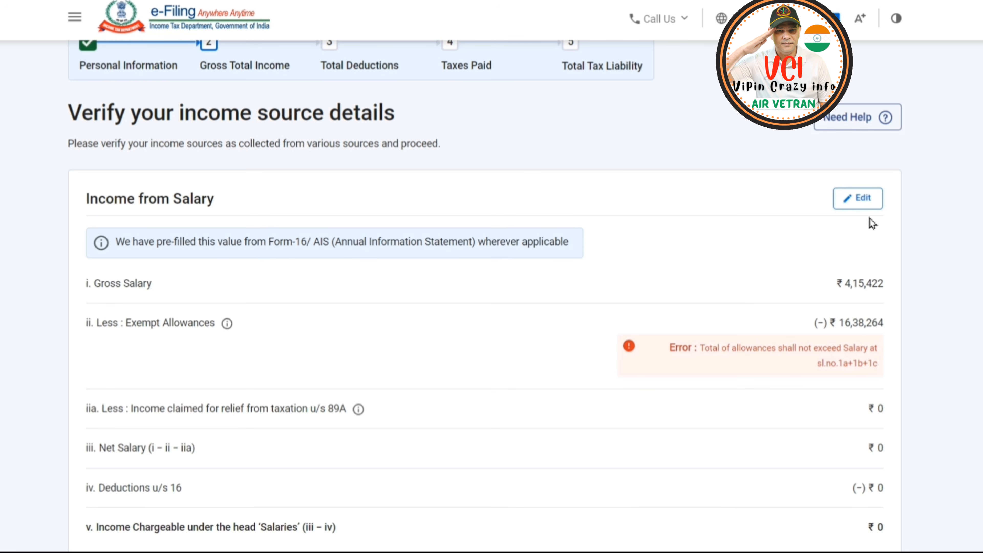
Open Income from Salary for editing and set the salary as per section 17(1) to 23,03,449.
click(865, 205)
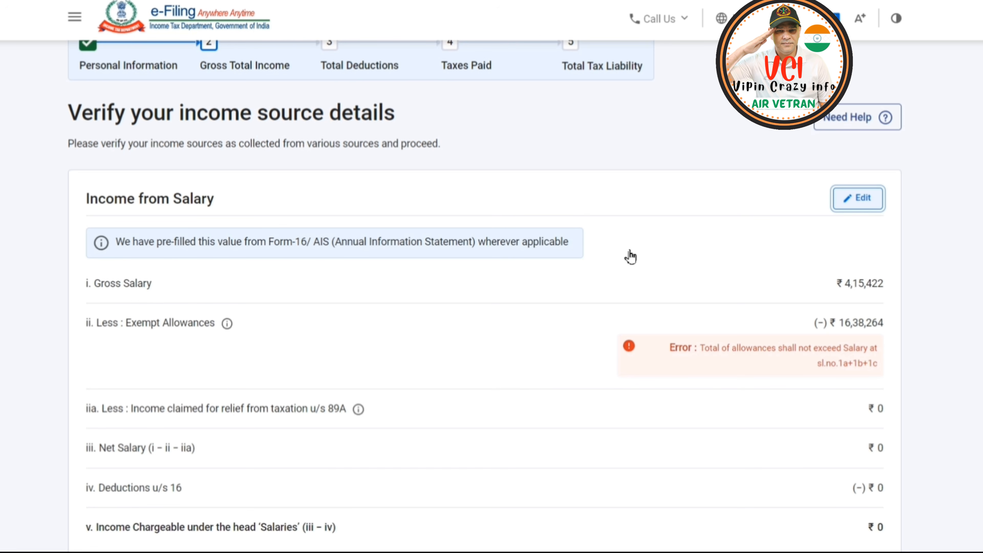
scroll(527, 312, down, 3)
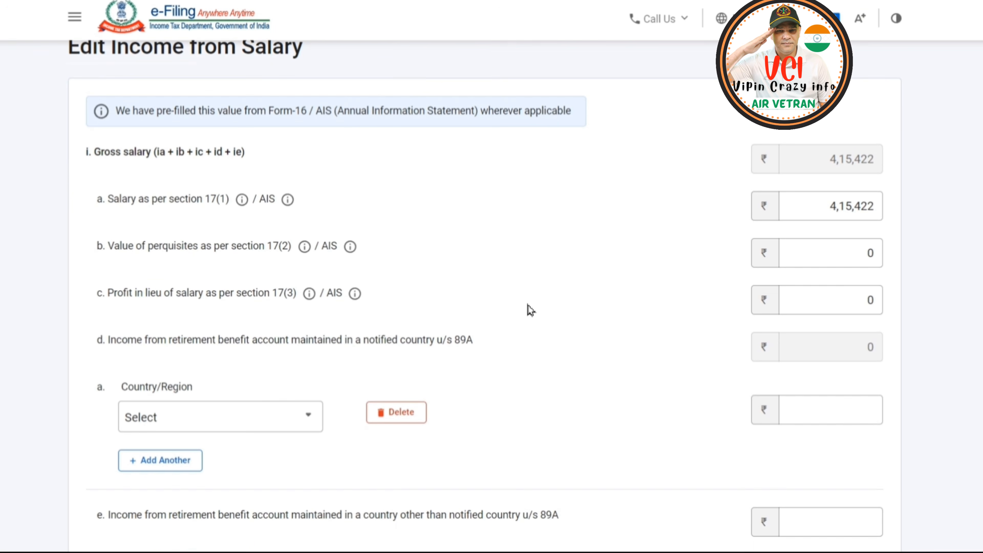
click(871, 217)
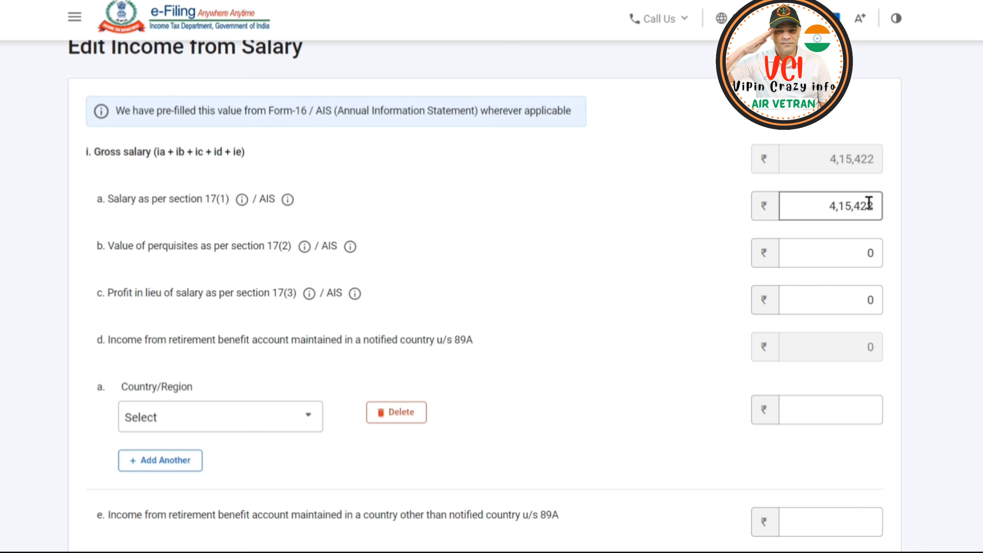
drag(868, 208, 795, 211)
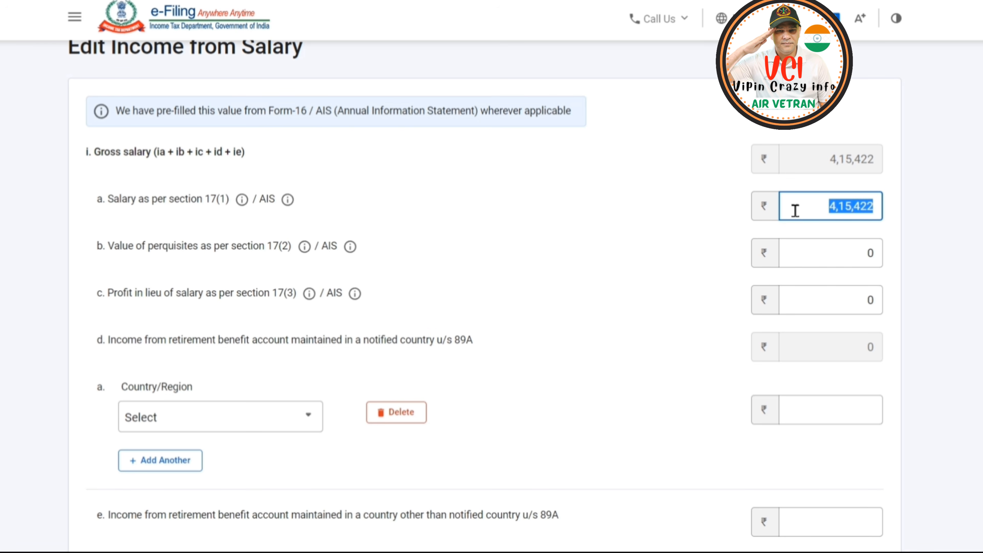
key(BackSpace)
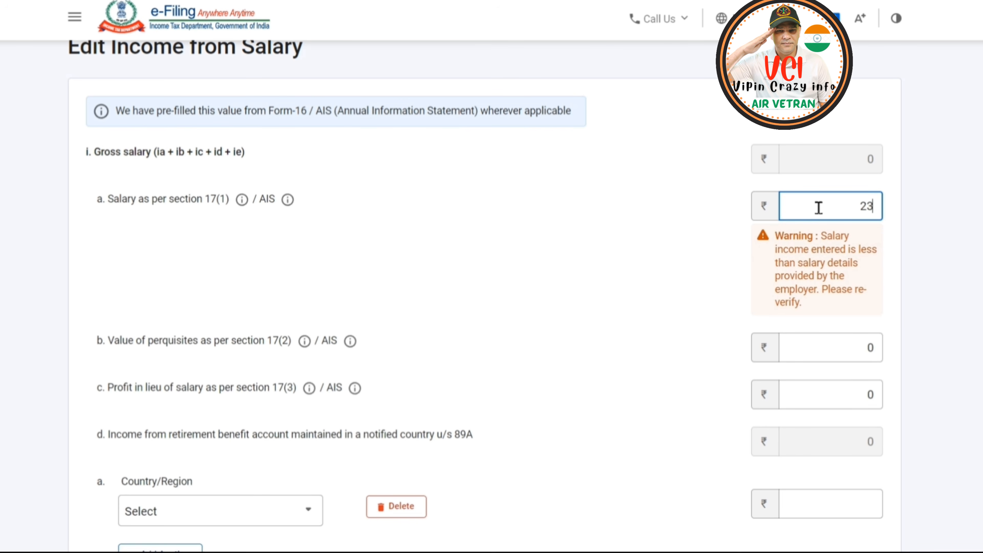
text(3449)
click(689, 272)
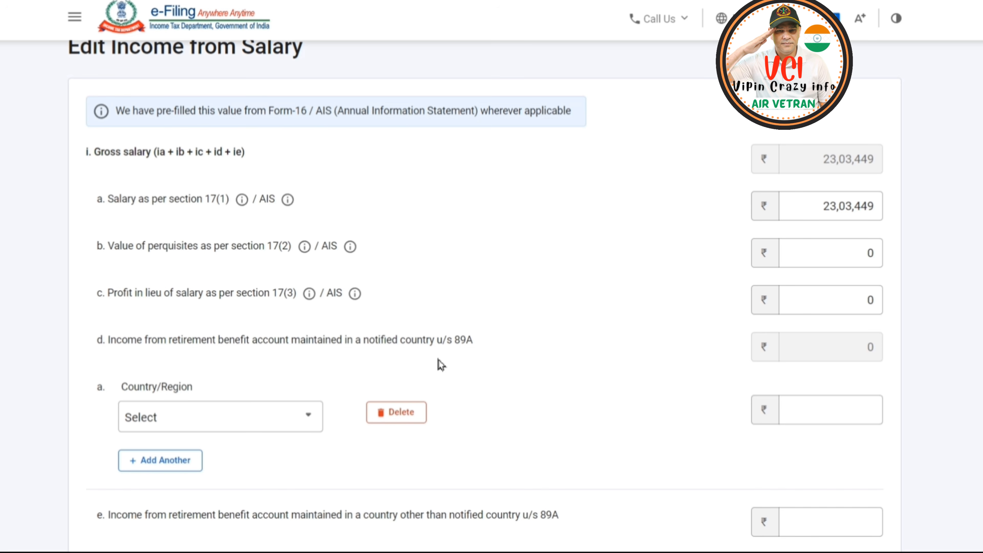
Review the nature and amount of each exempt allowance claimed against the gross salary.
scroll(394, 361, down, 8)
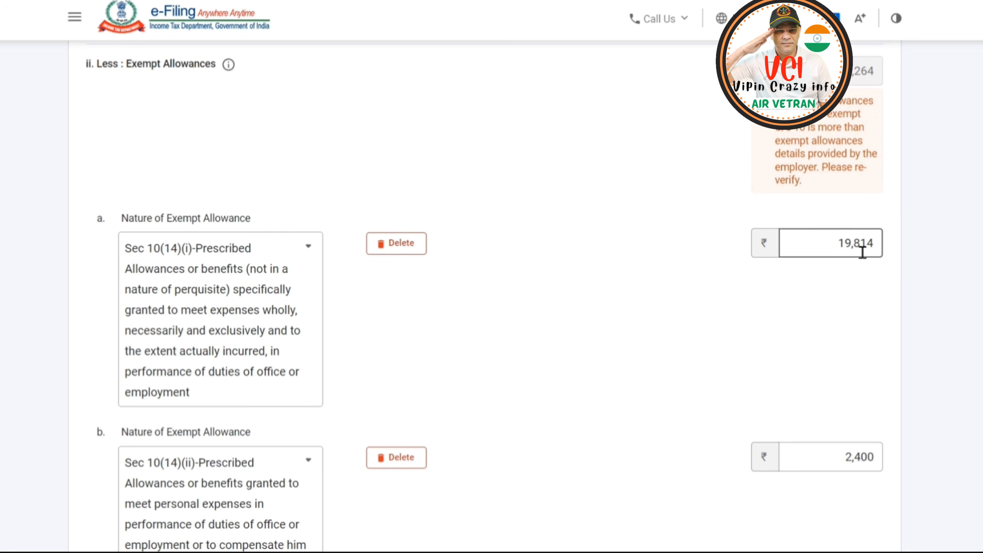
scroll(836, 295, down, 2)
scroll(647, 296, down, 6)
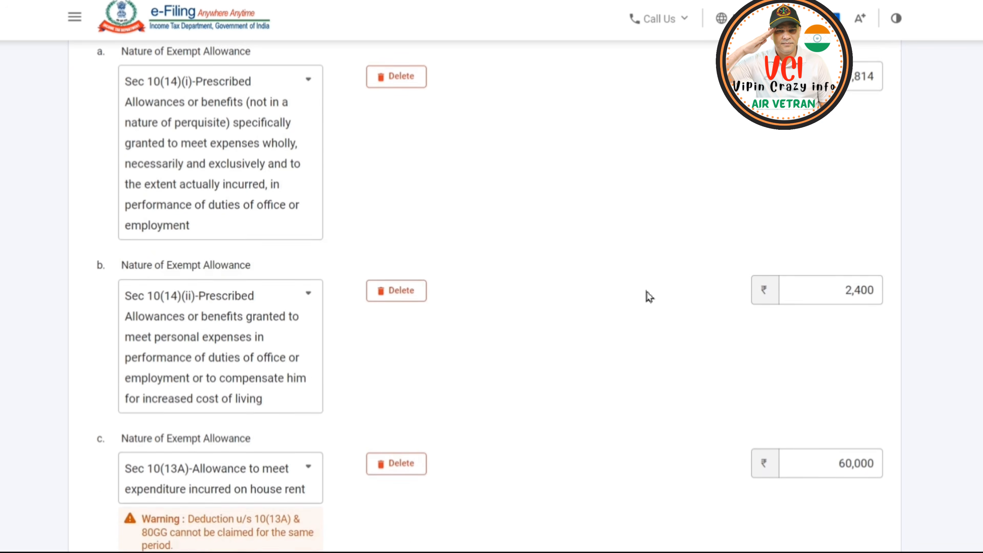
scroll(611, 284, down, 2)
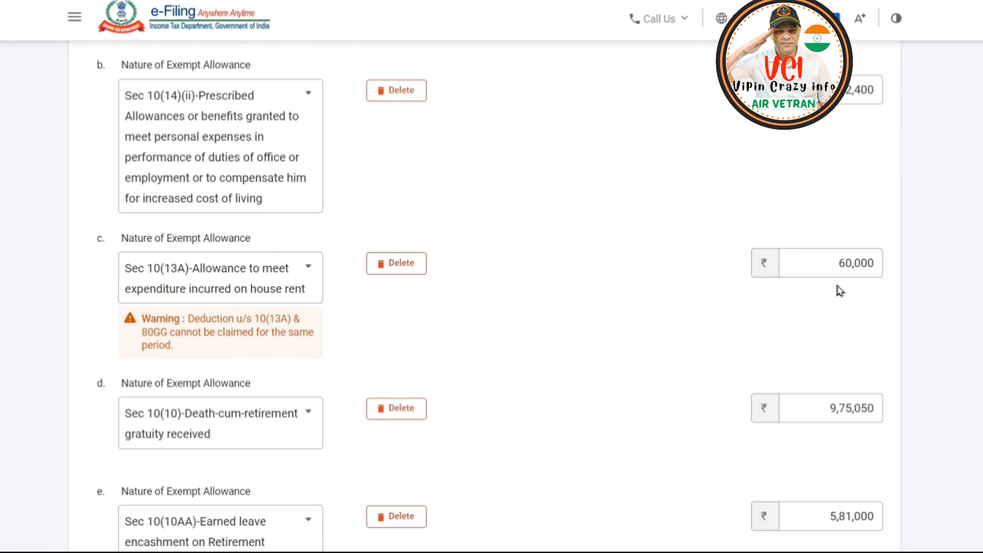
scroll(561, 302, down, 2)
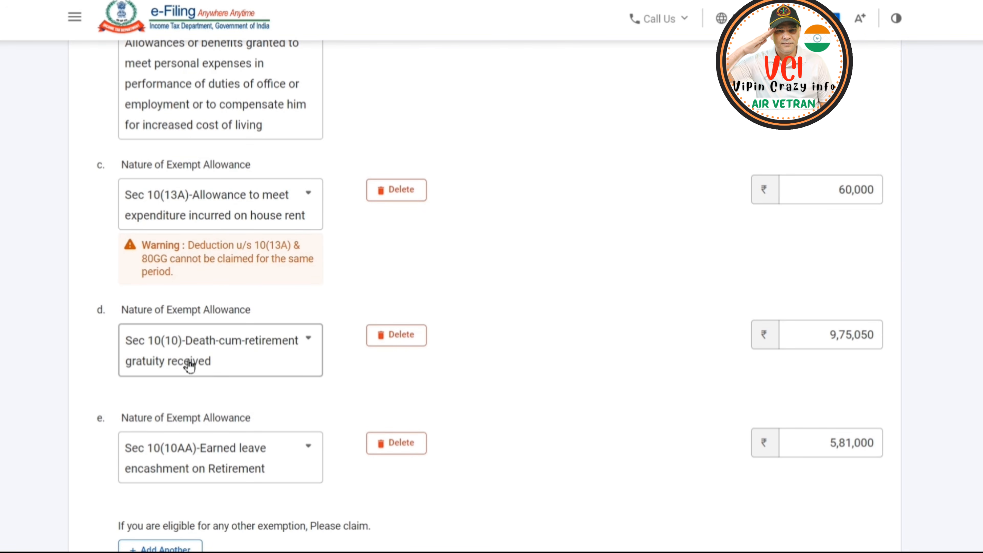
scroll(577, 342, down, 2)
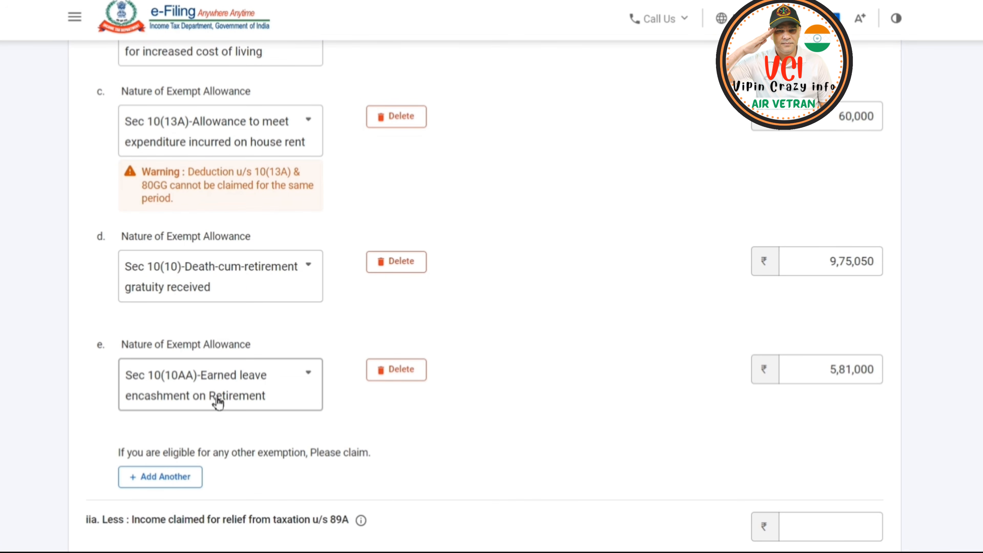
scroll(557, 413, down, 2)
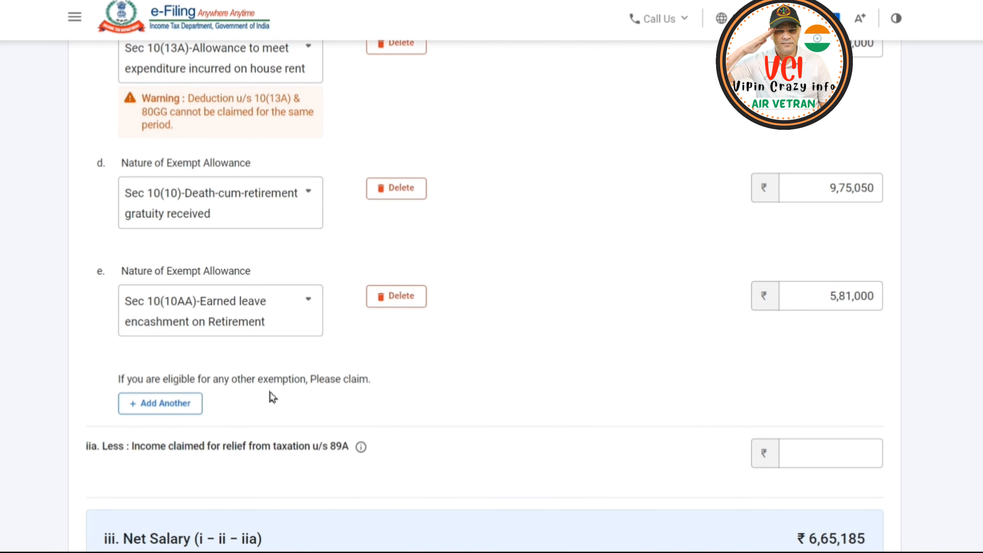
scroll(273, 397, down, 8)
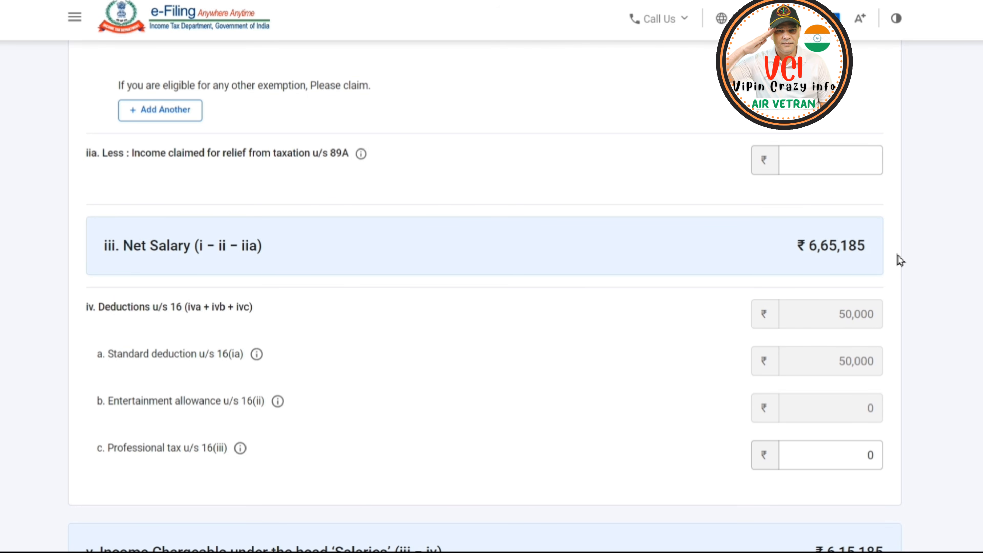
Check the gross salary, net salary and section 16 deductions, and save the salary income.
scroll(897, 255, up, 20)
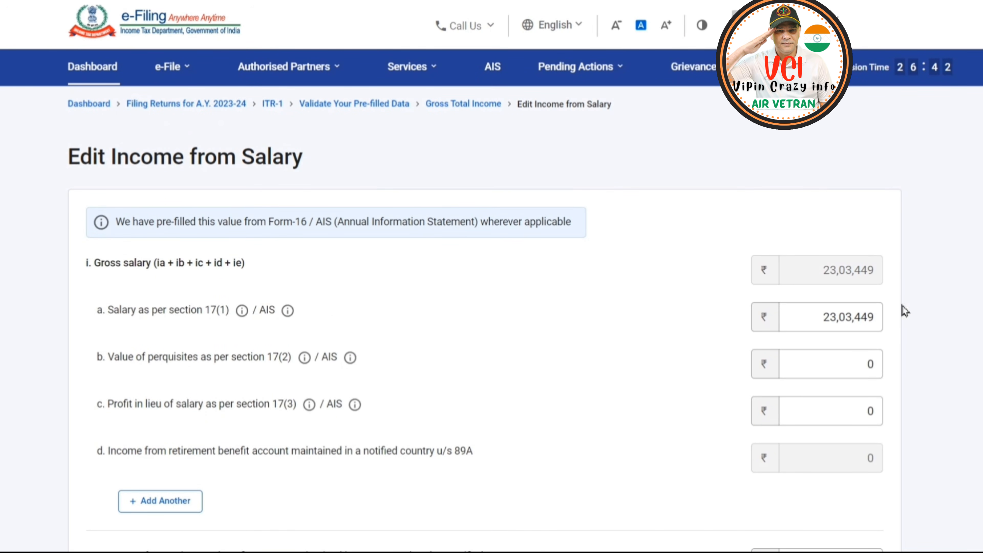
scroll(902, 311, down, 8)
scroll(888, 306, down, 4)
scroll(893, 308, down, 15)
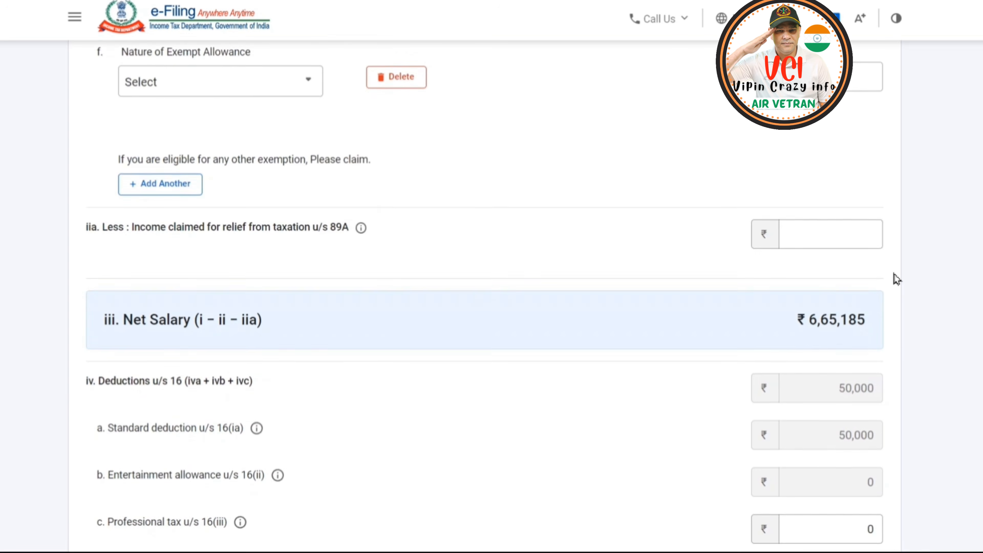
scroll(896, 278, down, 2)
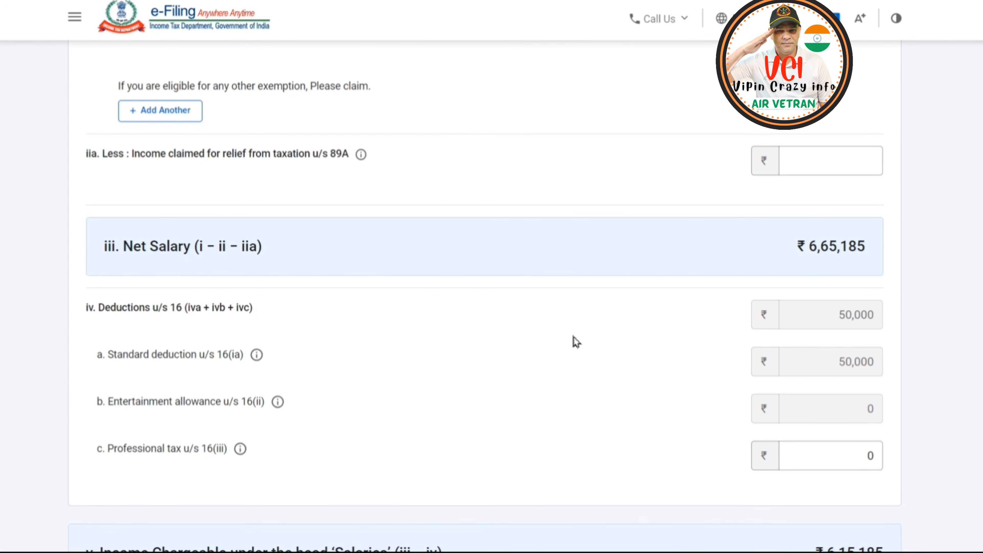
scroll(619, 381, down, 6)
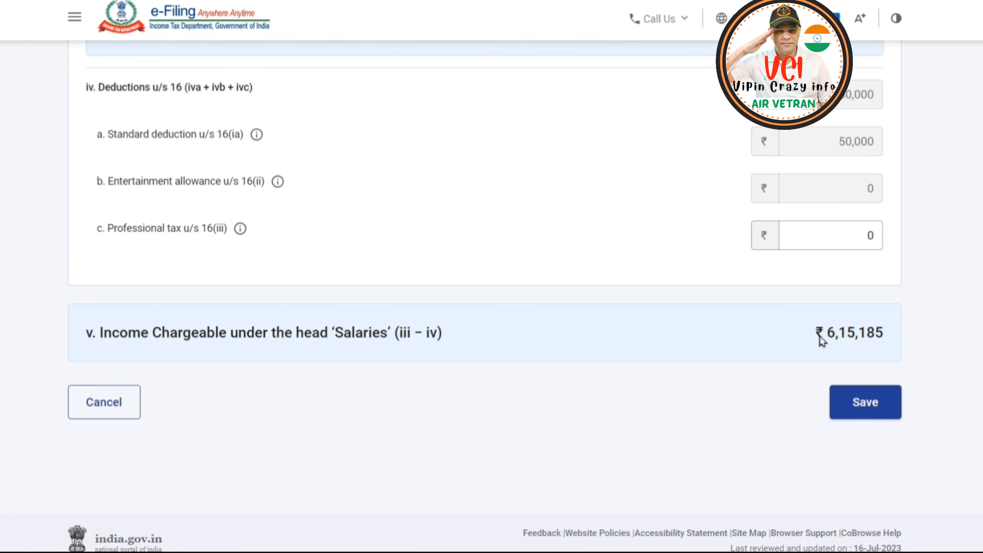
click(866, 405)
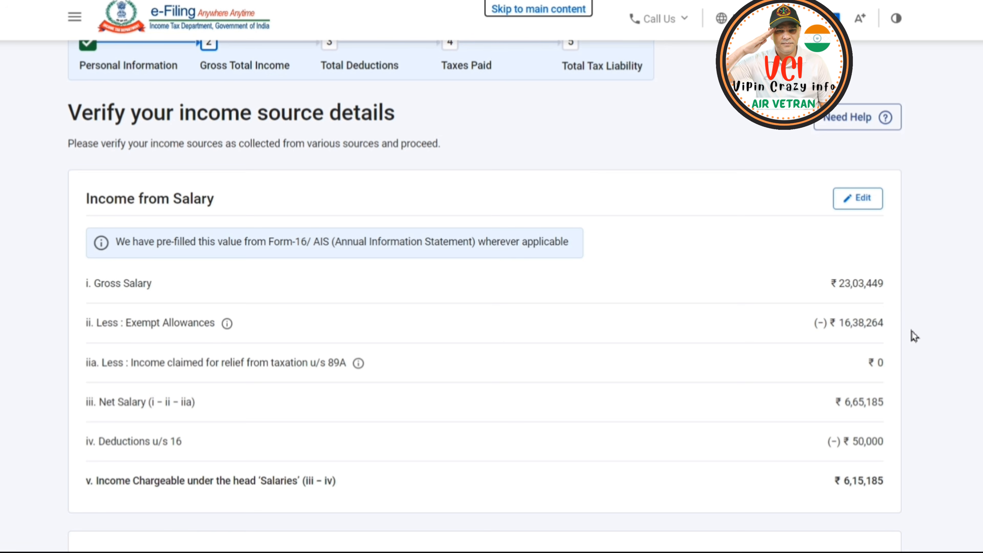
Select the interest from income tax refund, deposit and saving bank account entries under Income from other sources.
scroll(902, 337, down, 2)
scroll(847, 424, down, 2)
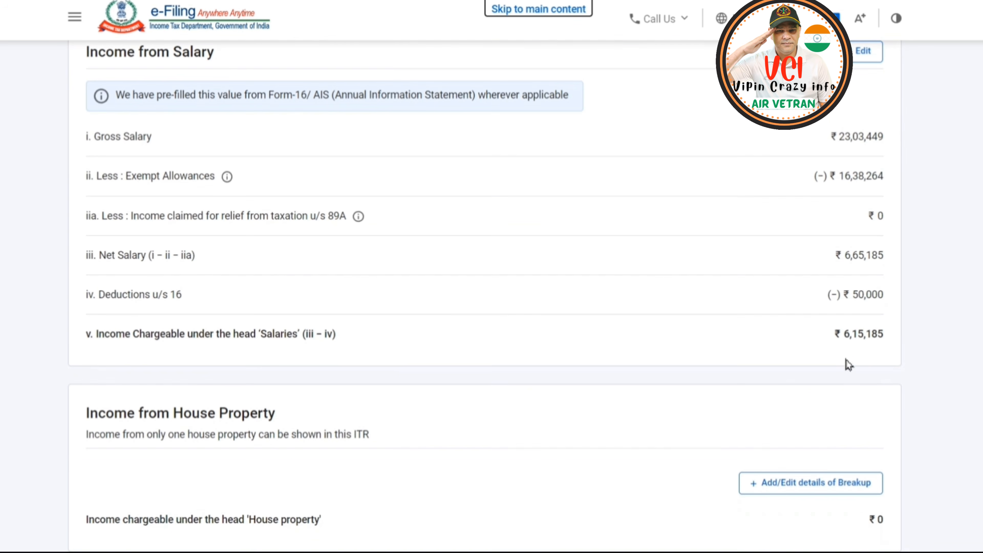
scroll(815, 341, down, 3)
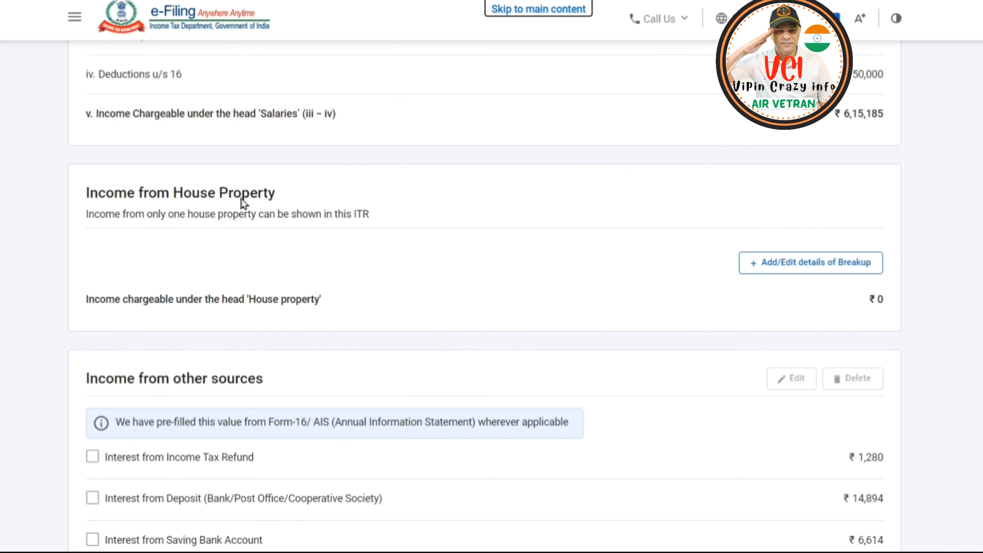
scroll(491, 294, down, 2)
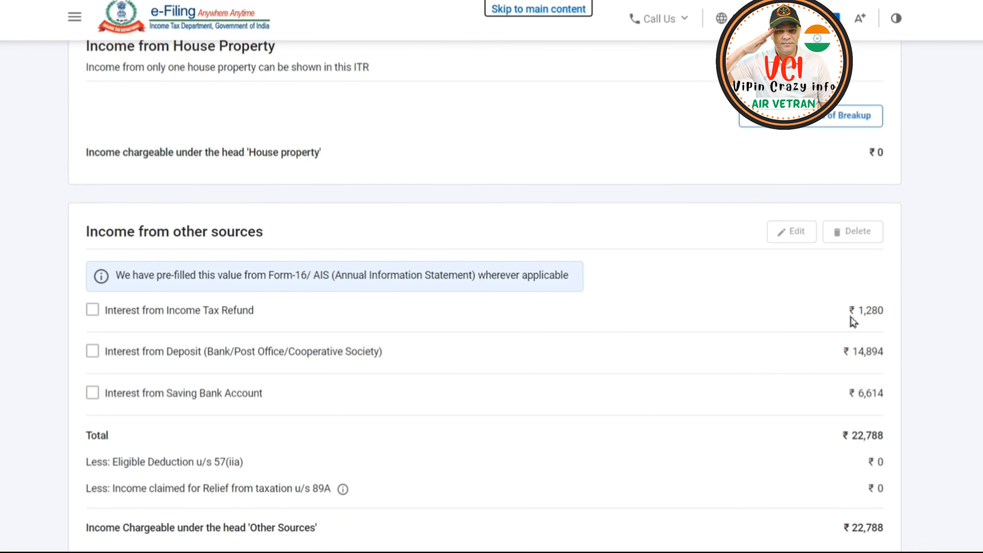
click(92, 310)
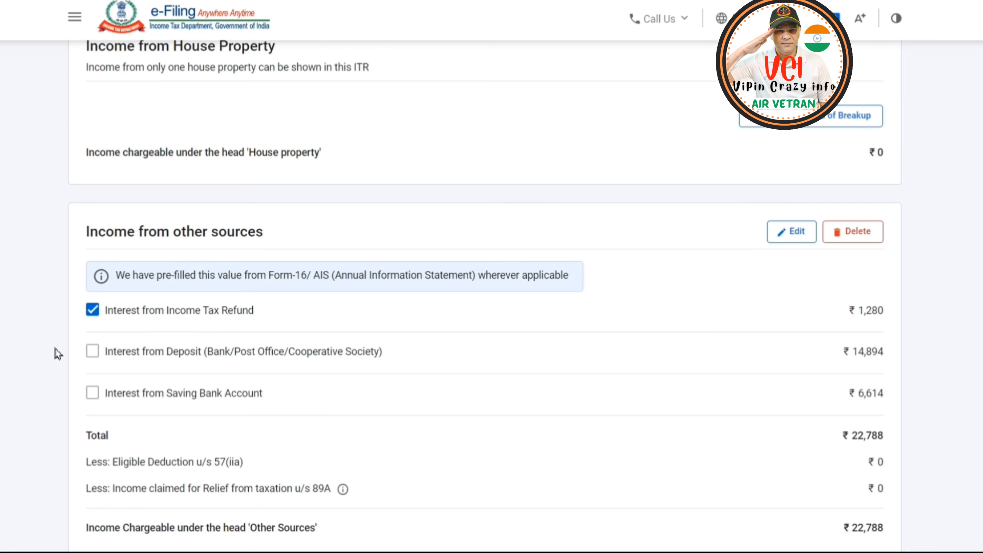
click(92, 351)
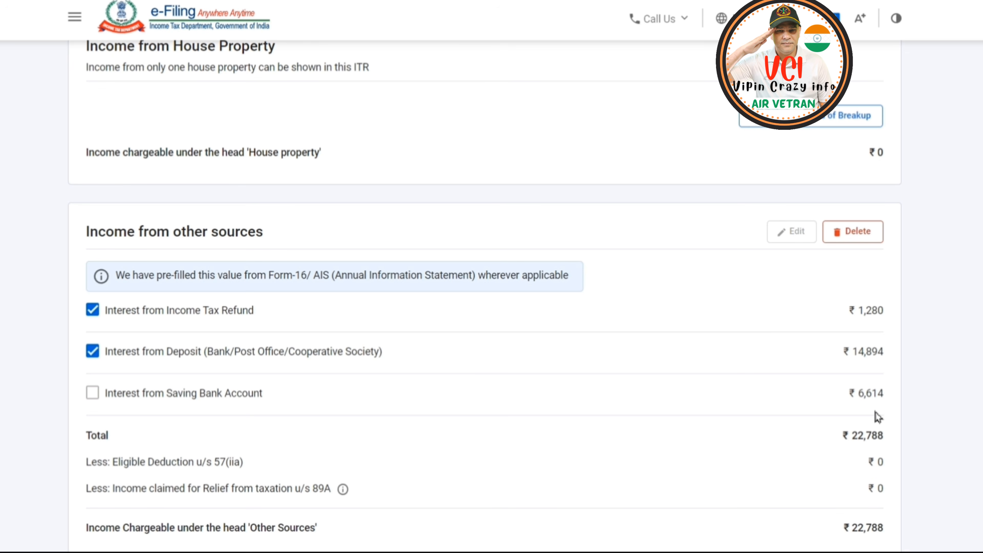
click(94, 399)
Start a new exempt income entry and choose Sec 10(10D), sum received under a life insurance policy, as its nature.
scroll(547, 377, down, 2)
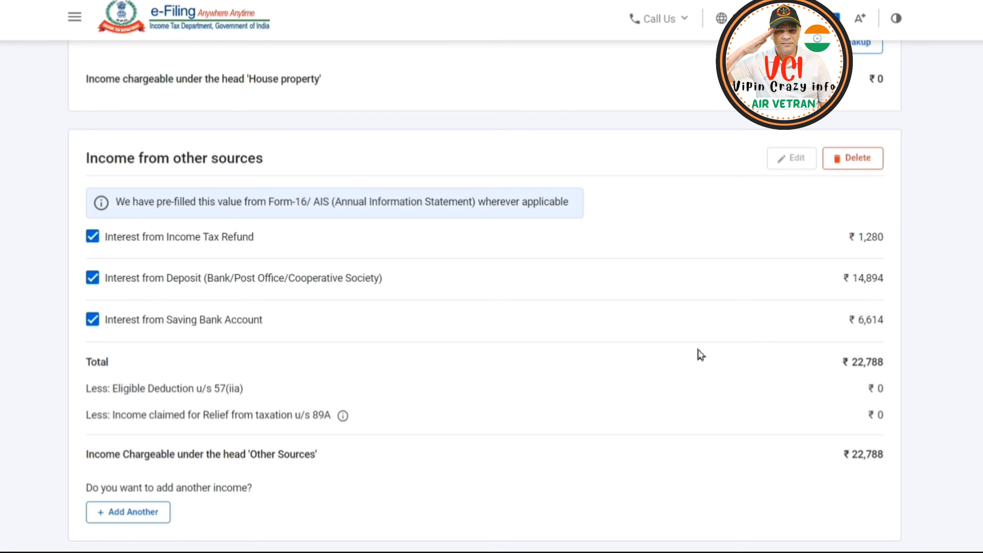
scroll(699, 354, down, 2)
scroll(457, 343, down, 6)
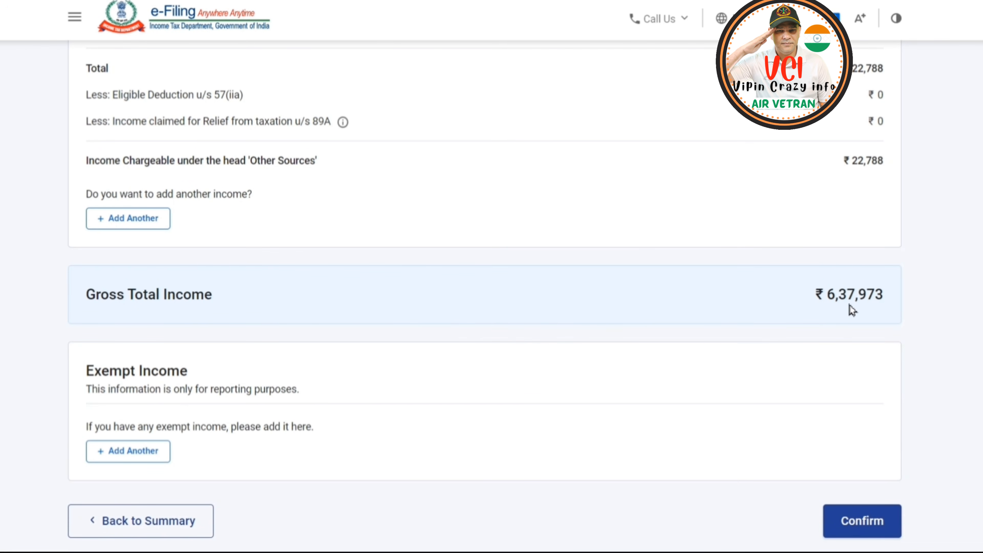
scroll(296, 334, down, 2)
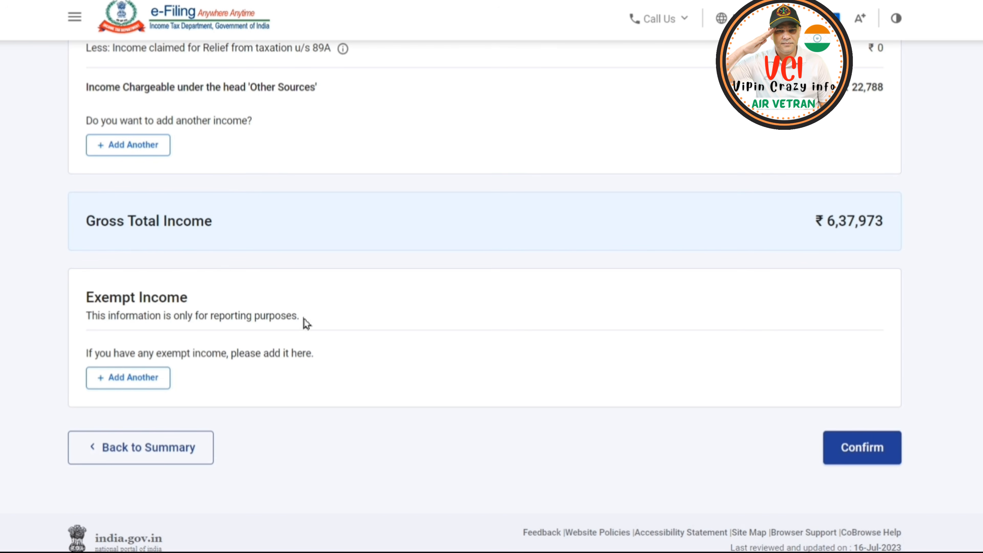
click(136, 382)
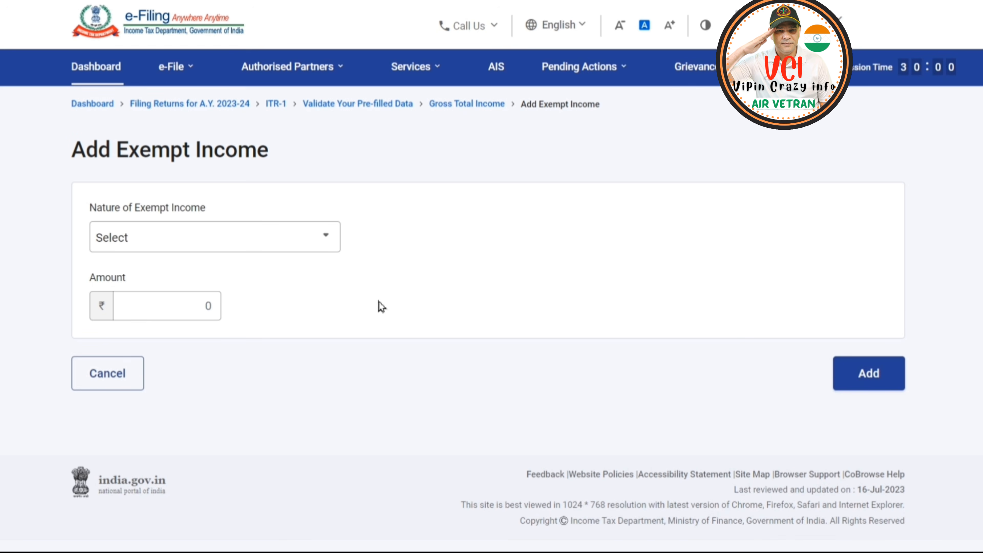
click(308, 240)
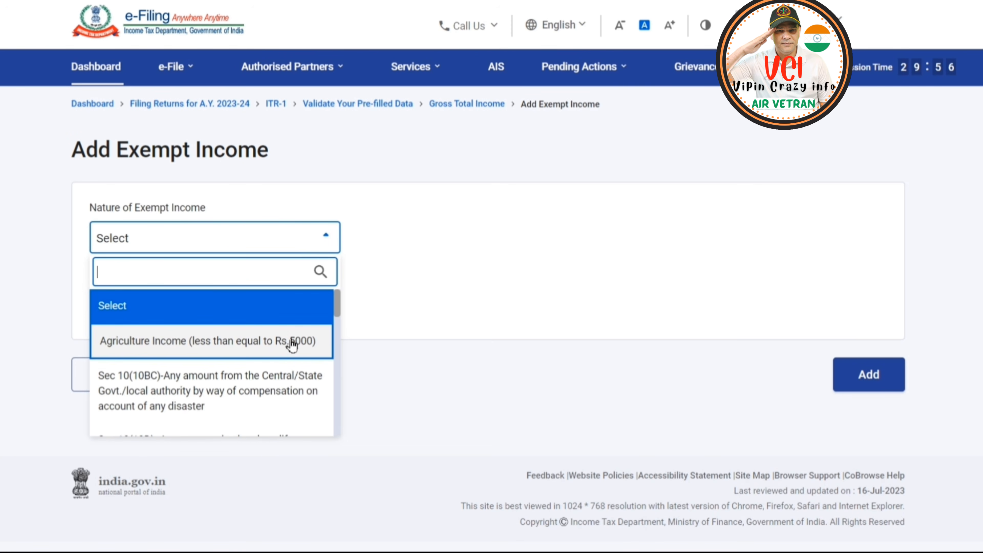
scroll(289, 339, down, 3)
scroll(288, 333, up, 4)
scroll(240, 375, down, 2)
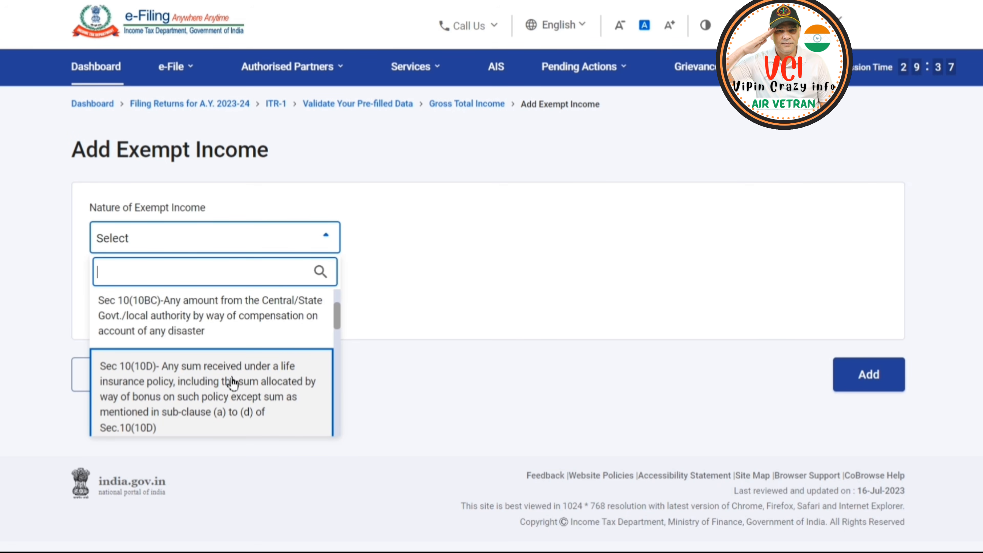
click(221, 393)
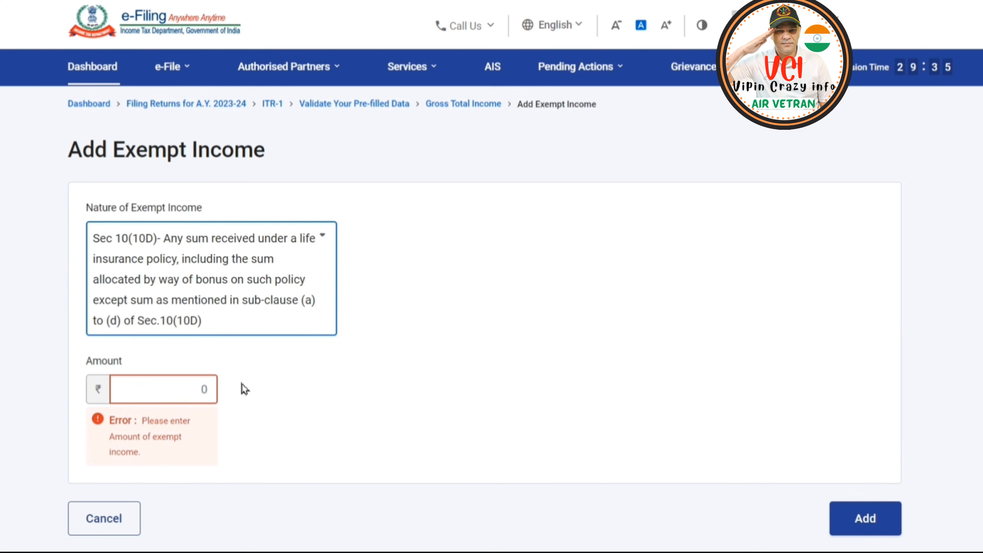
Set the exempt income amount to 5,28,552 and add the entry to the return.
click(179, 392)
text(528550)
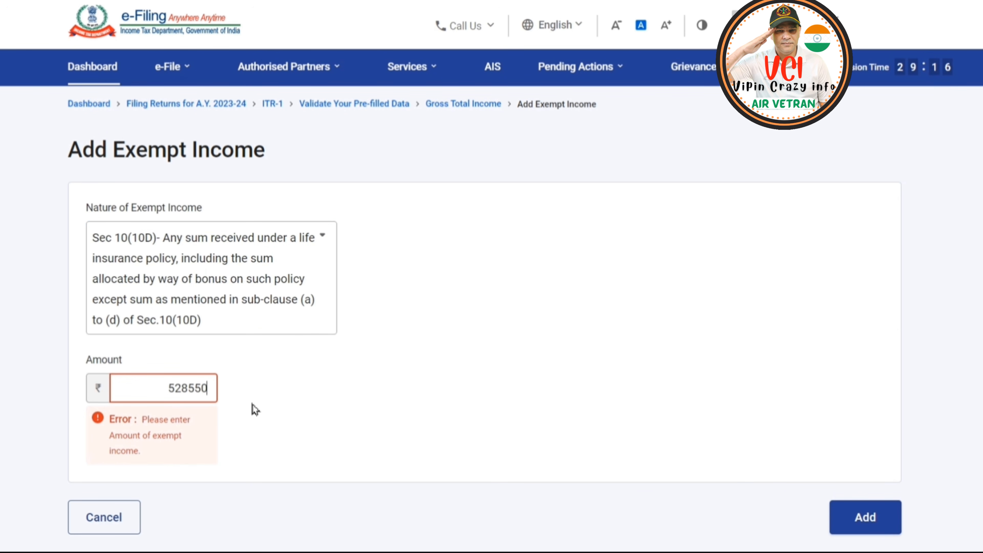
key(BackSpace)
text(28,552)
click(864, 387)
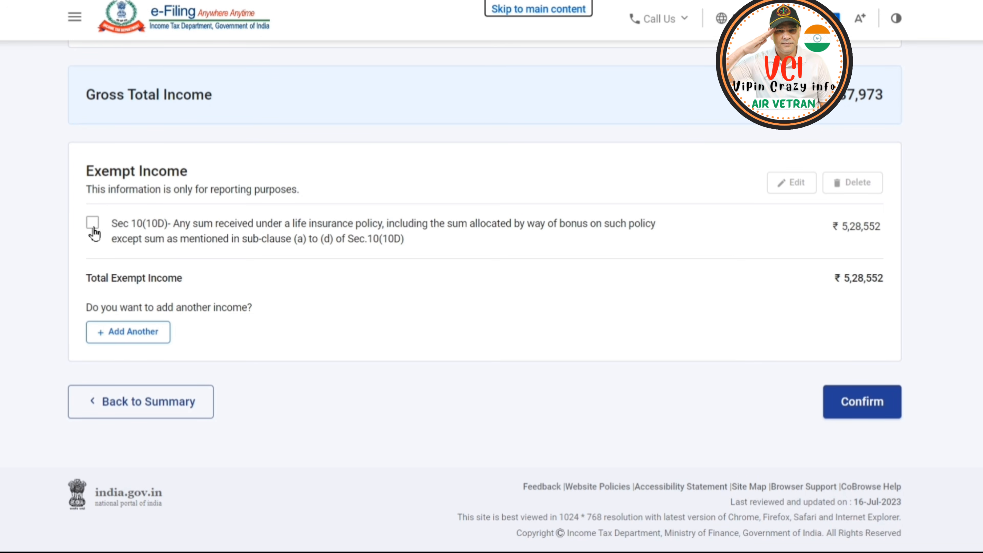
Start another exempt income entry and choose Sec 10(11), Statutory Provident Fund received, as its nature.
click(89, 229)
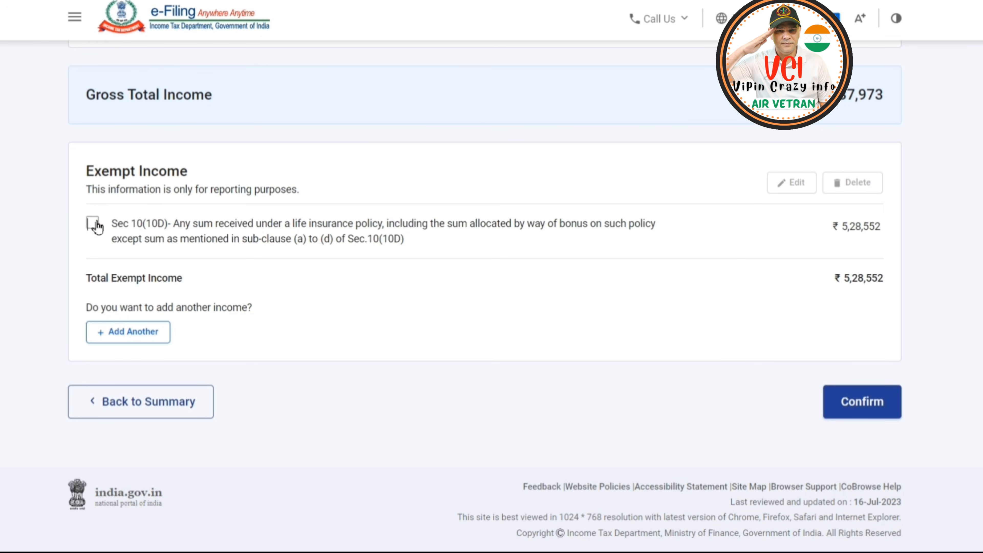
click(133, 332)
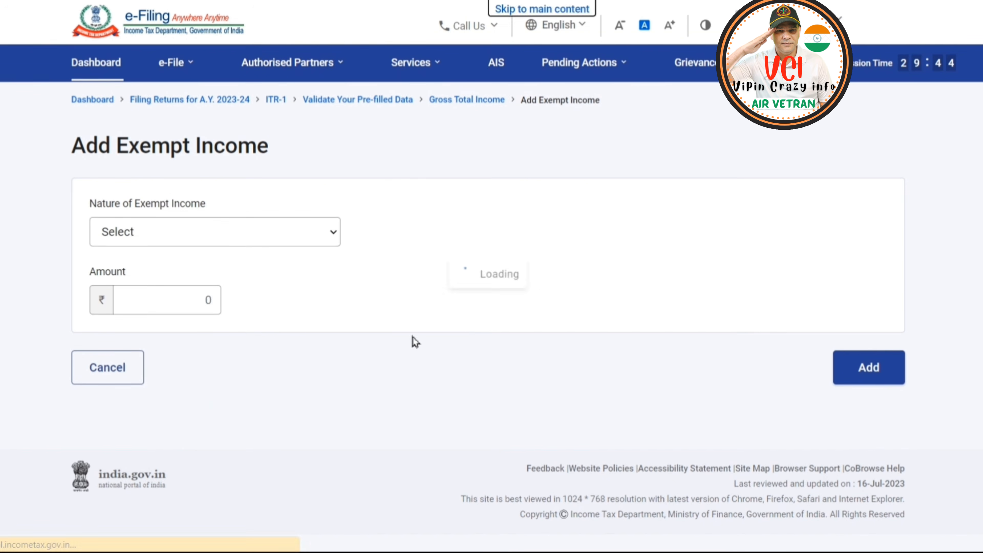
click(297, 241)
scroll(263, 356, down, 3)
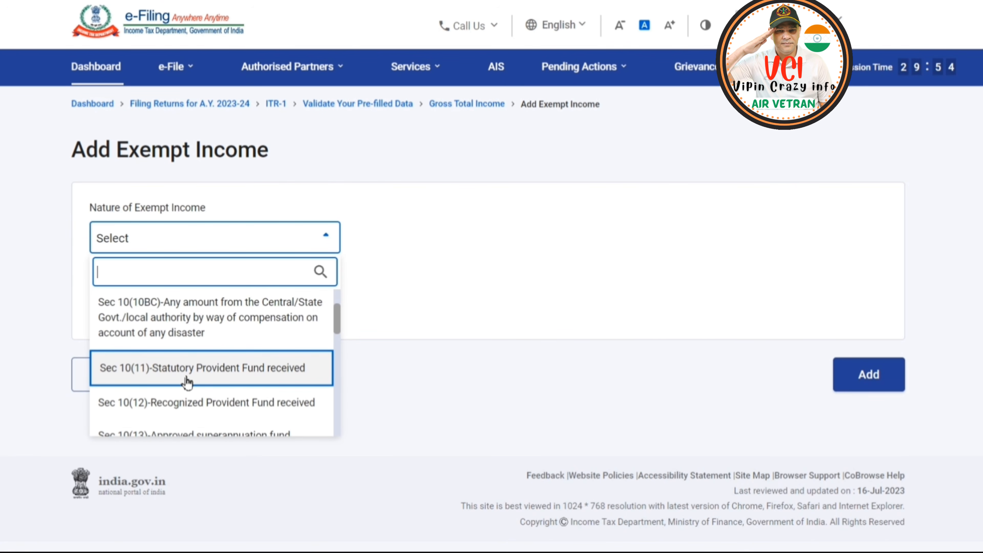
click(266, 373)
Set the Statutory Provident Fund amount to 34,82,067 and add the entry to the exempt income.
click(174, 331)
text(3482067)
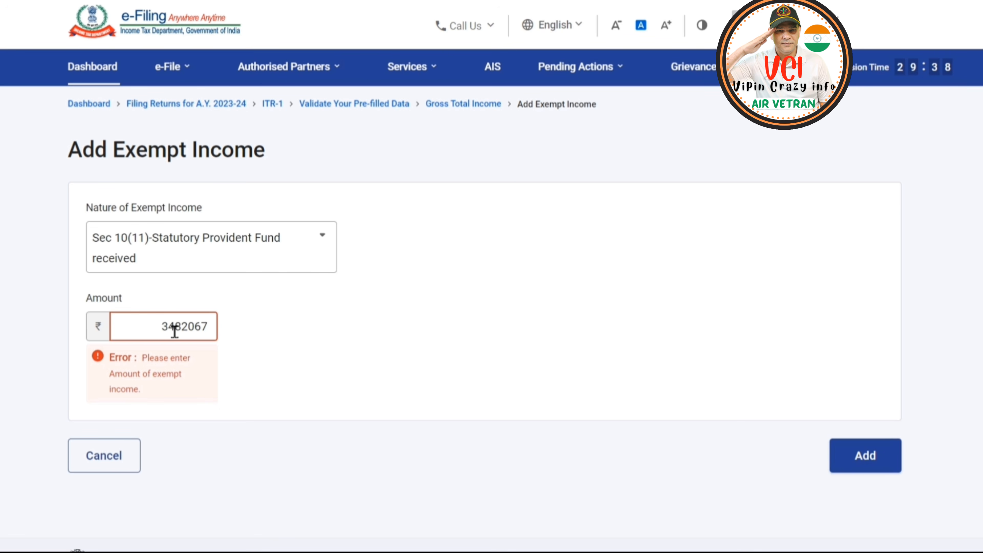
click(514, 374)
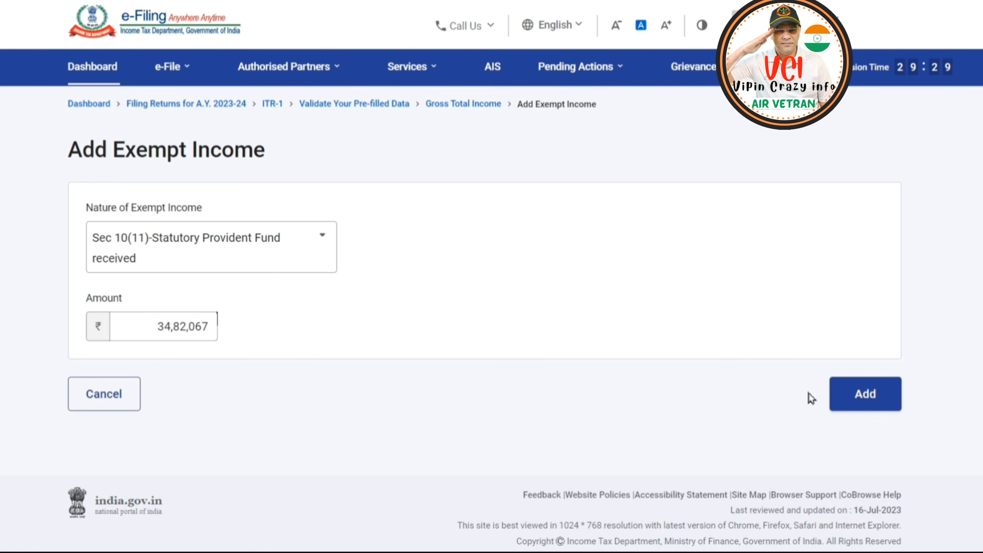
click(864, 403)
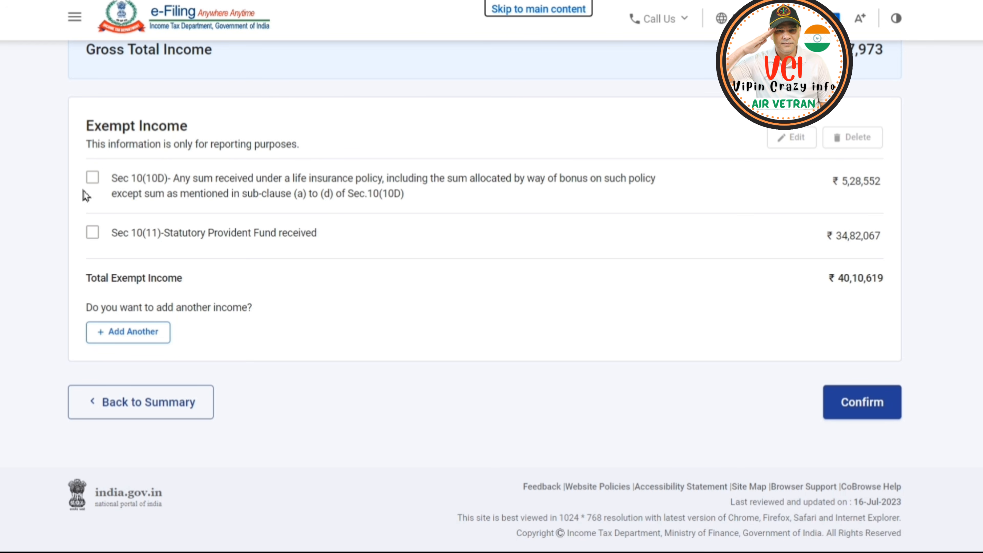
Select both the Sec 10(10D) and Sec 10(11) exempt income entries and confirm the Gross Total Income section.
click(92, 177)
click(92, 233)
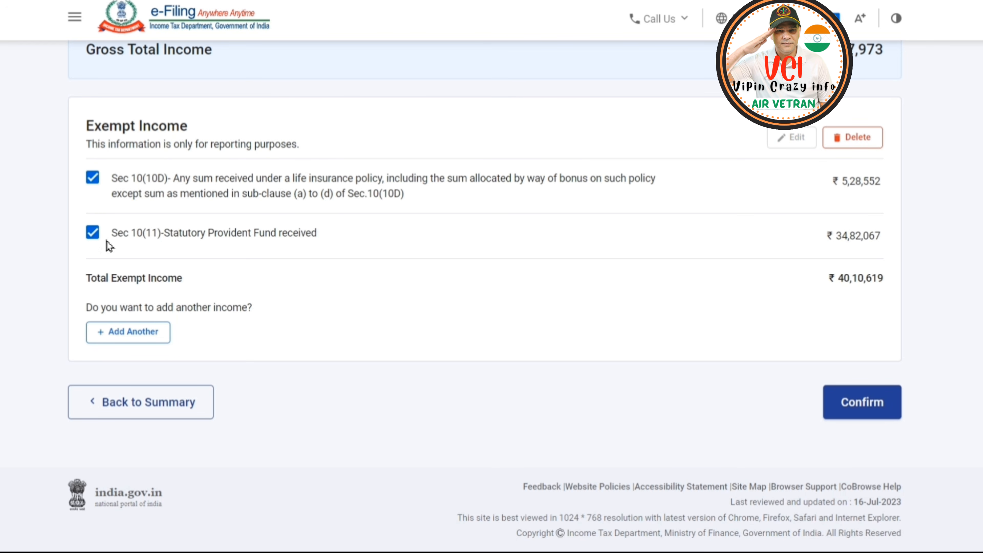
click(847, 402)
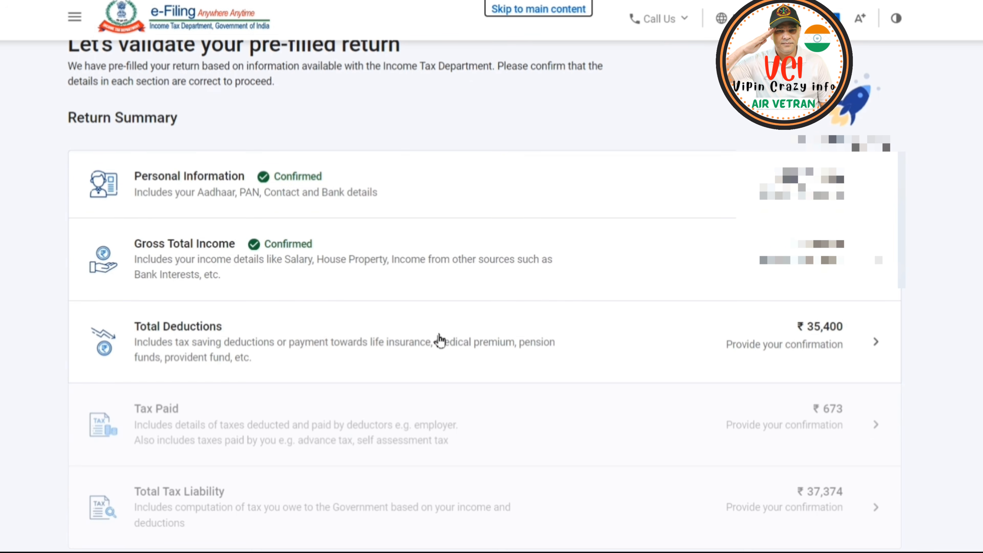
Open the Total Deductions section and answer No to the donation and the Scientific Research or Rural Development donation questions.
click(515, 340)
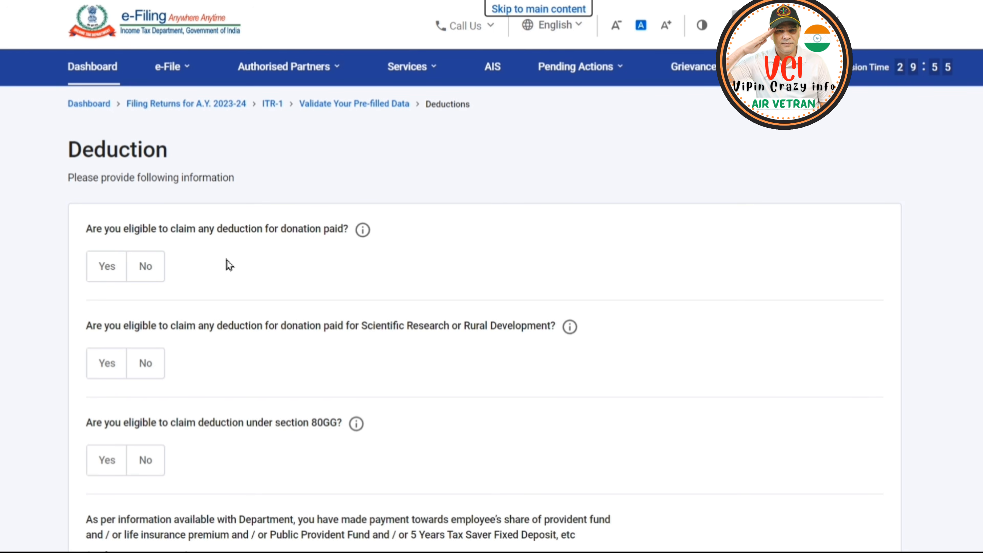
click(150, 273)
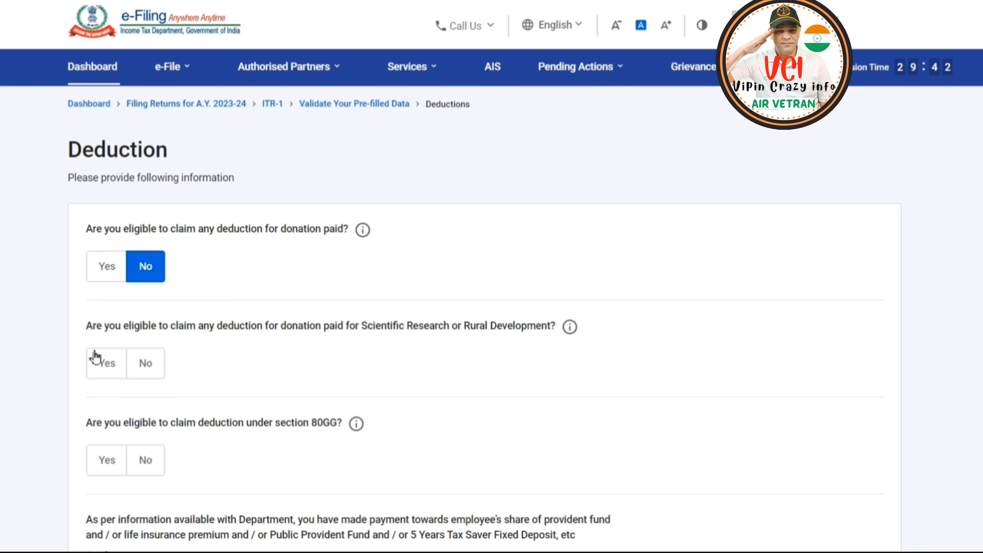
click(147, 366)
scroll(358, 327, down, 3)
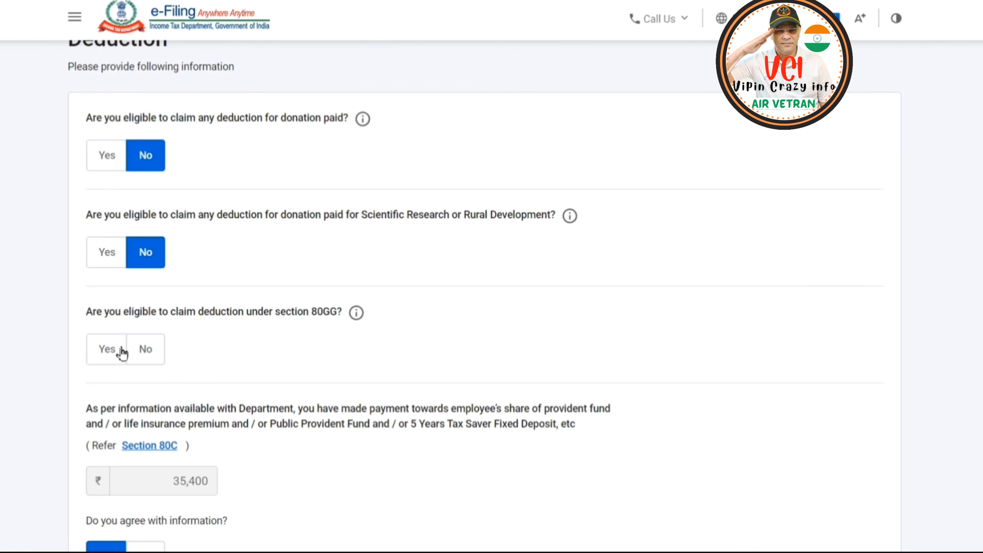
Answer Yes to the section 80GG deduction and set the amount claimed to 60,000.
click(109, 351)
scroll(197, 362, down, 2)
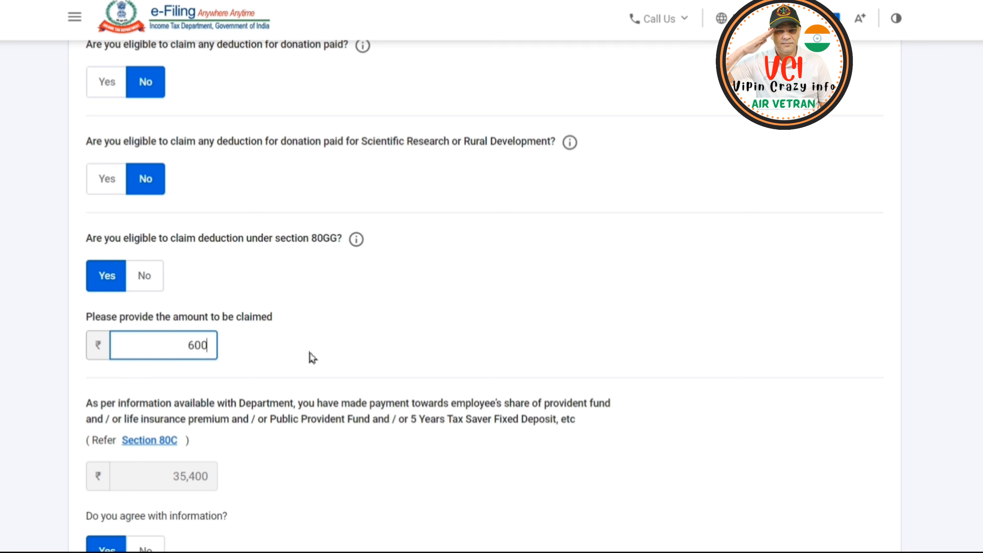
click(382, 335)
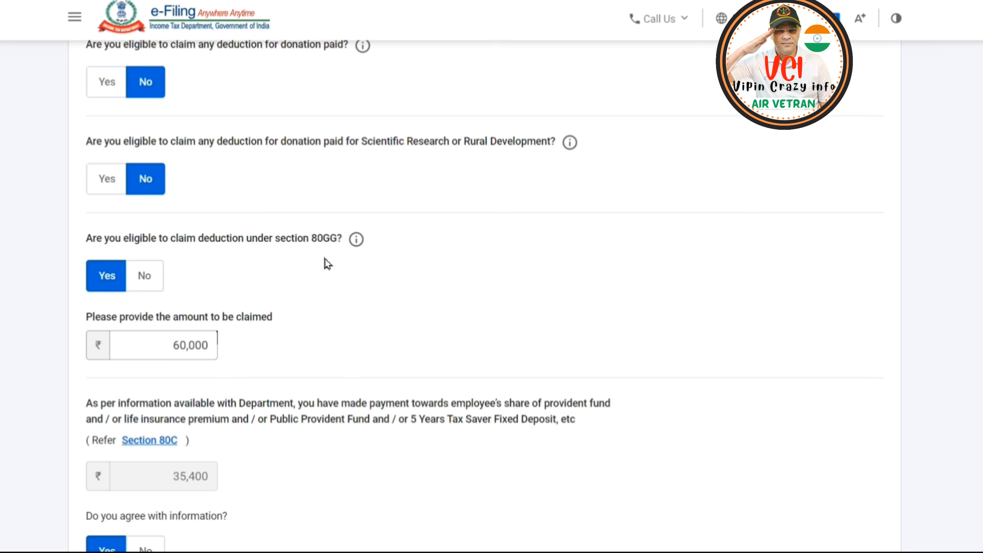
Disagree with the department's pre-filled section 80C information and set the payment amount to 1,85,400.
scroll(337, 302, down, 4)
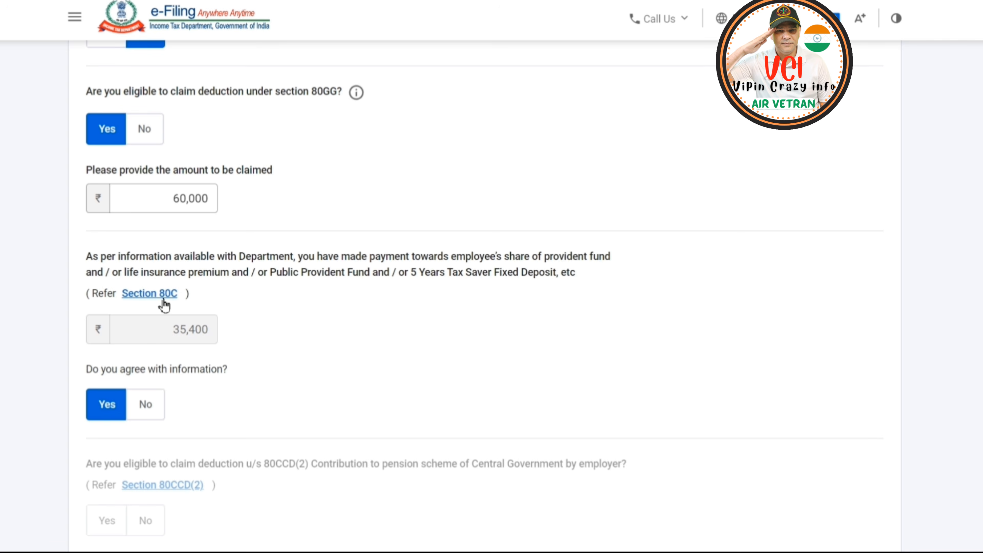
click(146, 405)
click(193, 331)
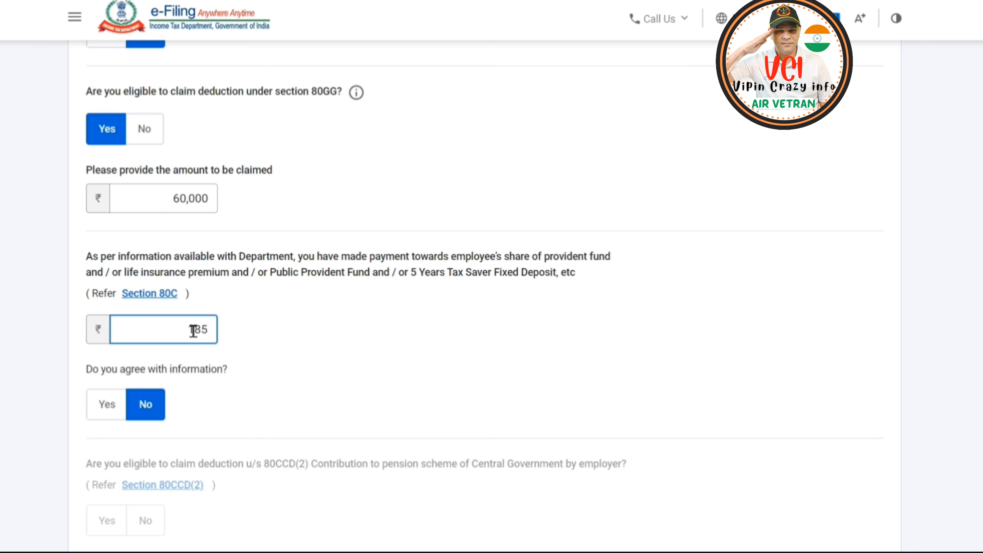
text(400)
Answer Yes to the section 80D medical insurance and section 80TTA savings bank interest deductions.
scroll(232, 253, down, 5)
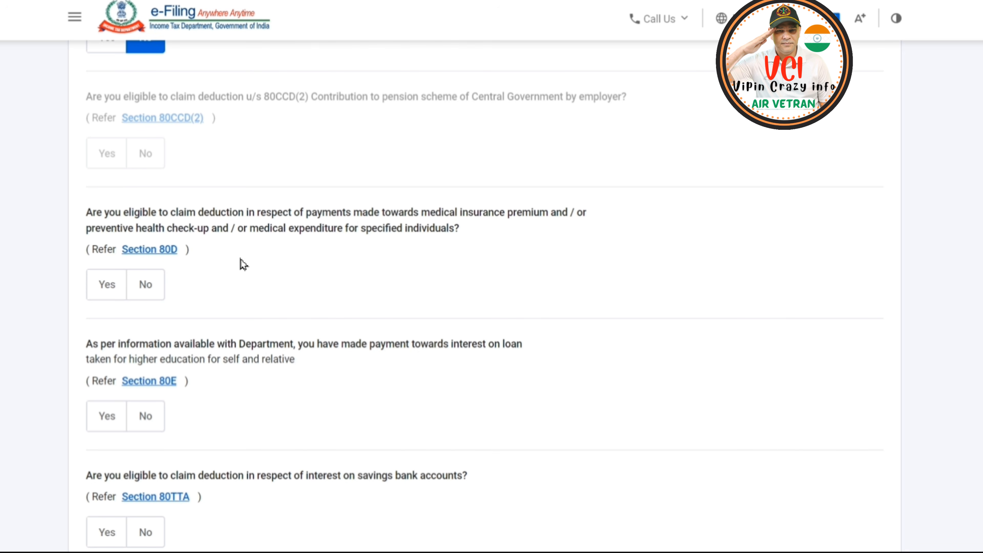
click(111, 293)
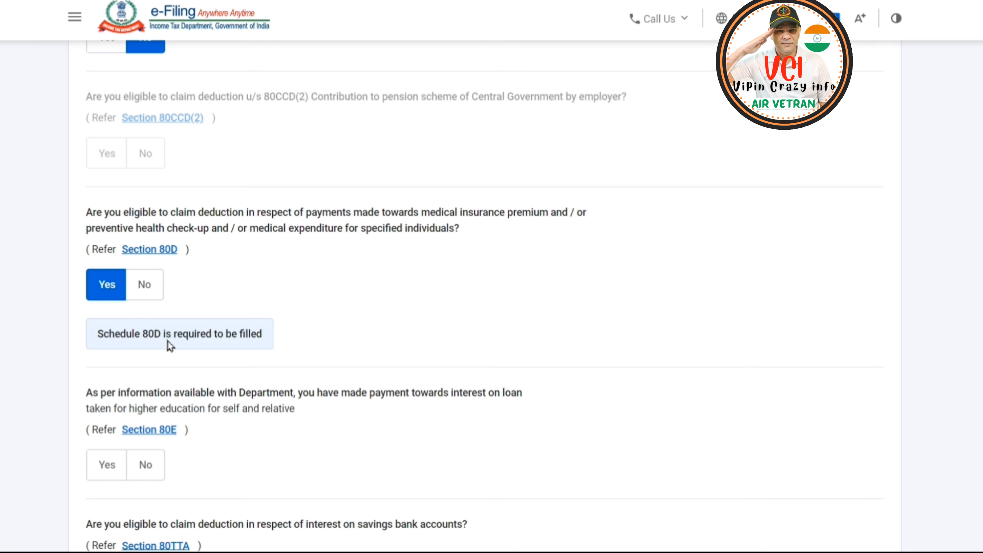
scroll(168, 341, down, 2)
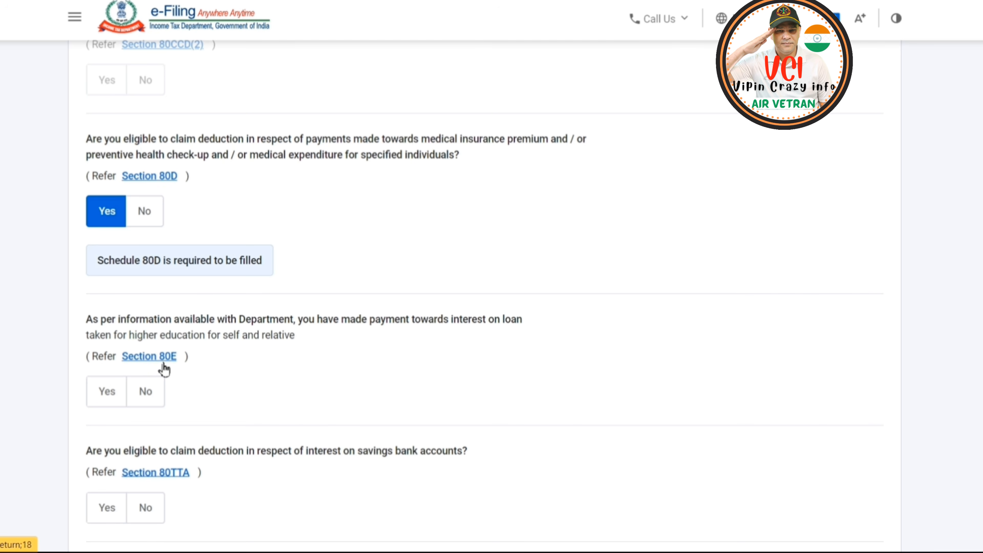
scroll(218, 370, down, 2)
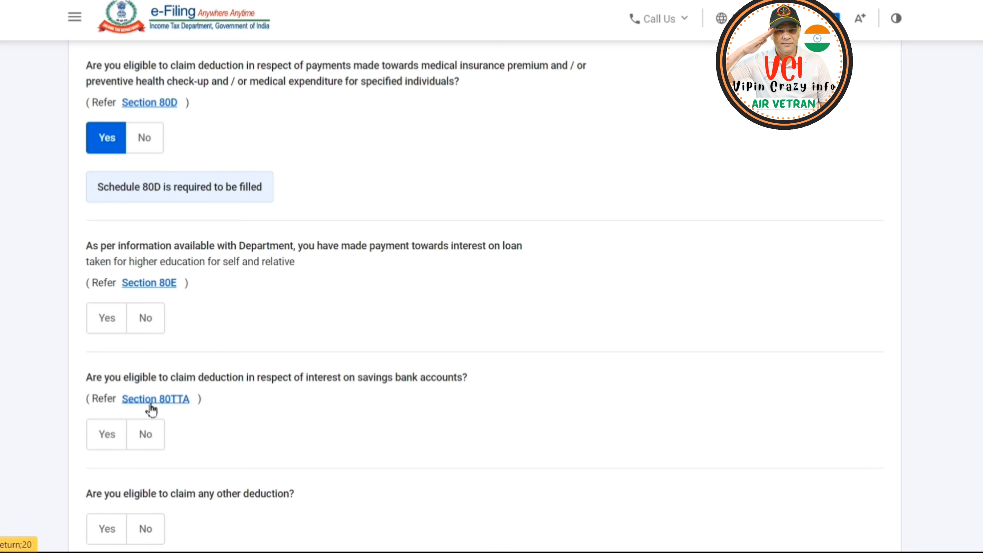
click(108, 439)
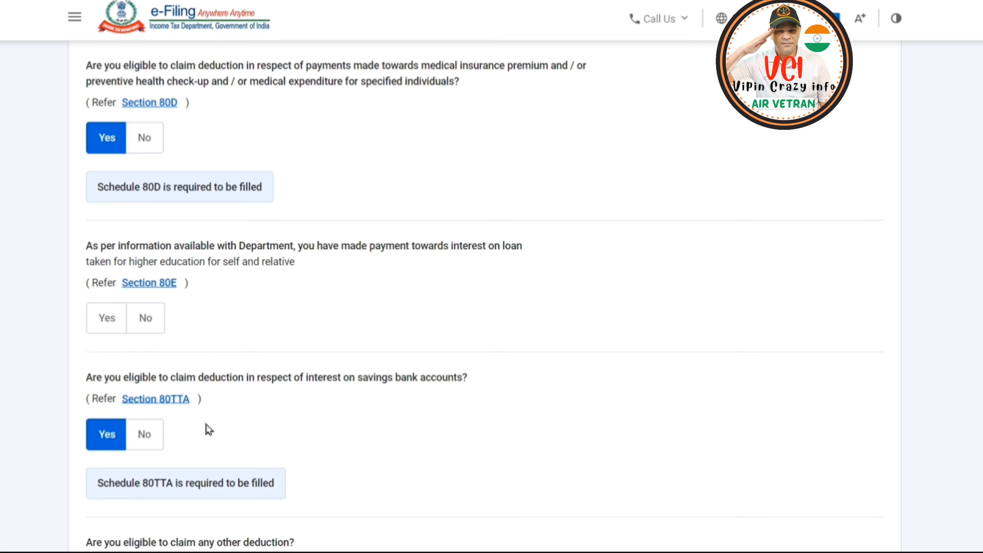
Answer Yes to claiming any other deduction and review the deduction types on offer.
scroll(208, 424, down, 5)
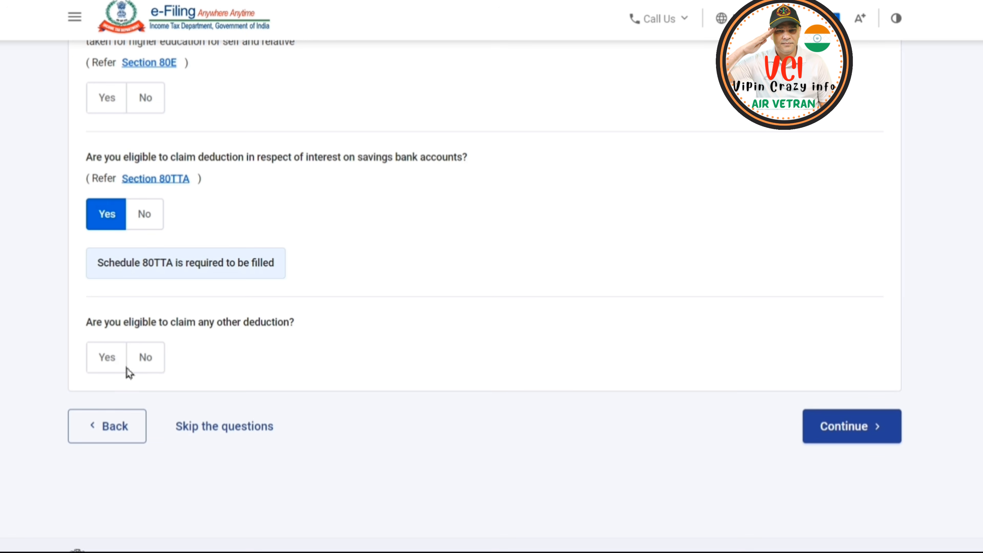
click(108, 364)
scroll(370, 373, down, 3)
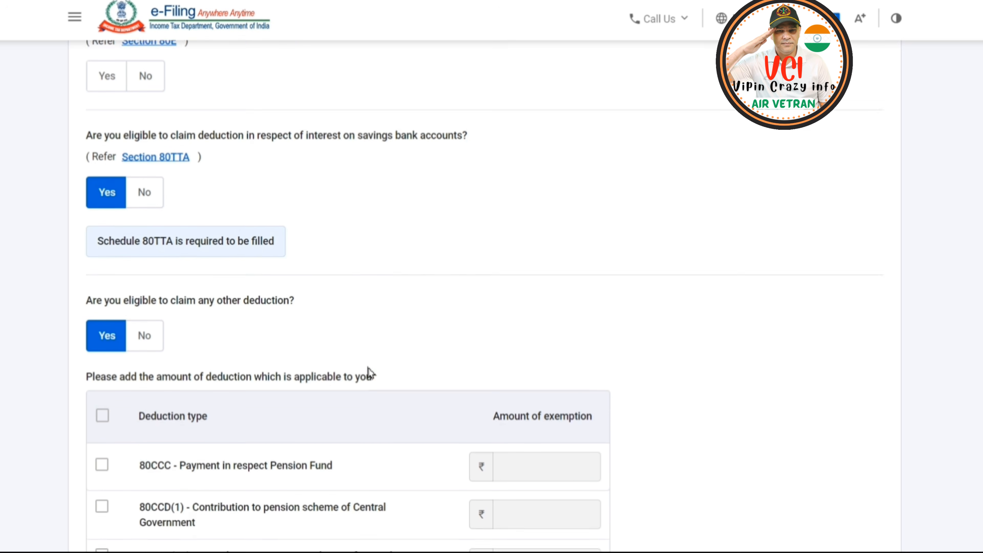
scroll(295, 370, down, 2)
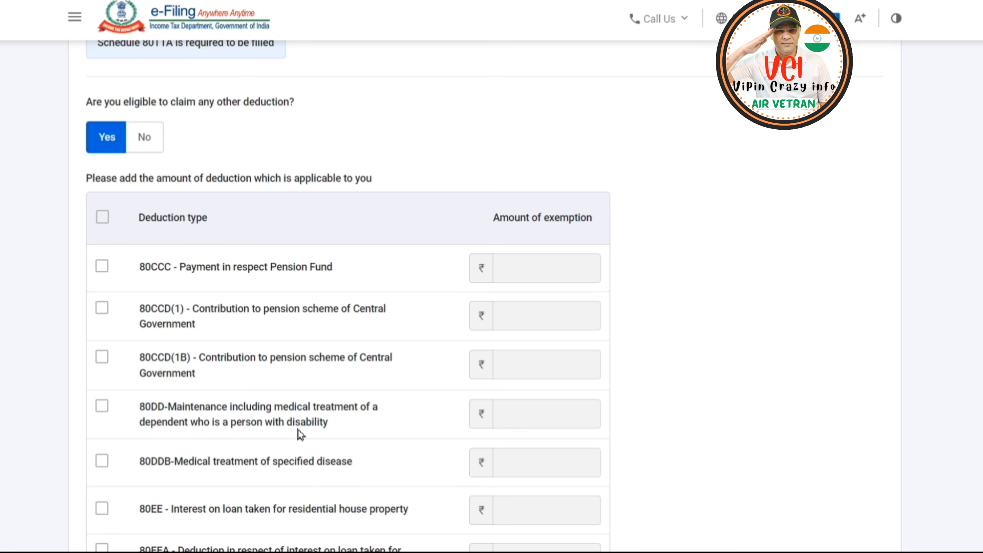
scroll(300, 420, down, 2)
scroll(301, 418, down, 2)
scroll(305, 403, down, 2)
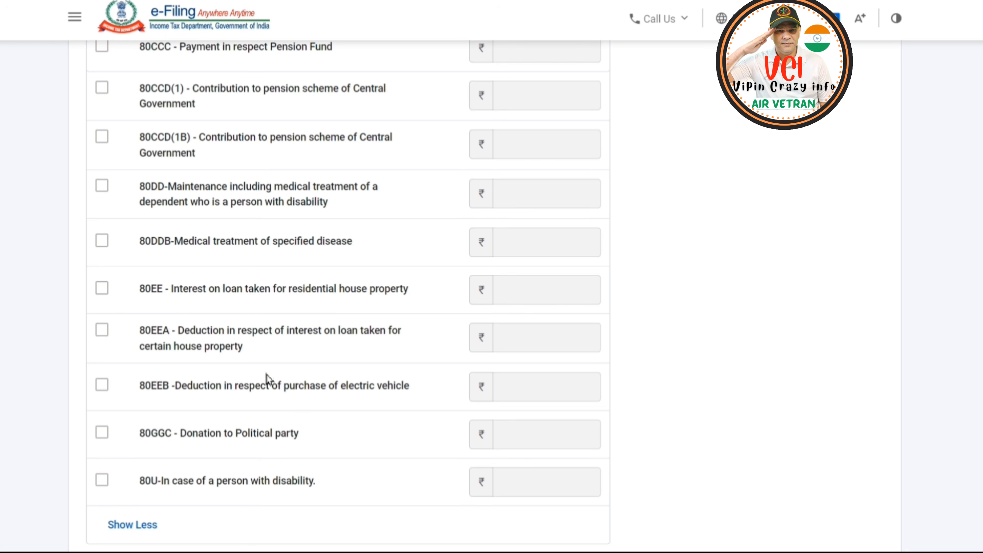
Select the 80CCD(1B) pension scheme contribution, clear it again, and continue to the verification of deductions.
scroll(225, 292, up, 4)
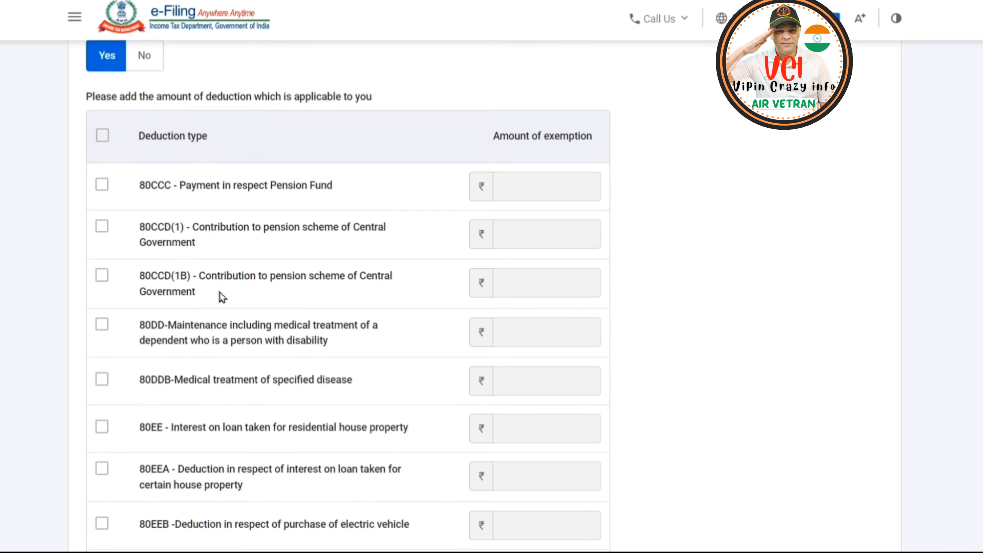
click(102, 285)
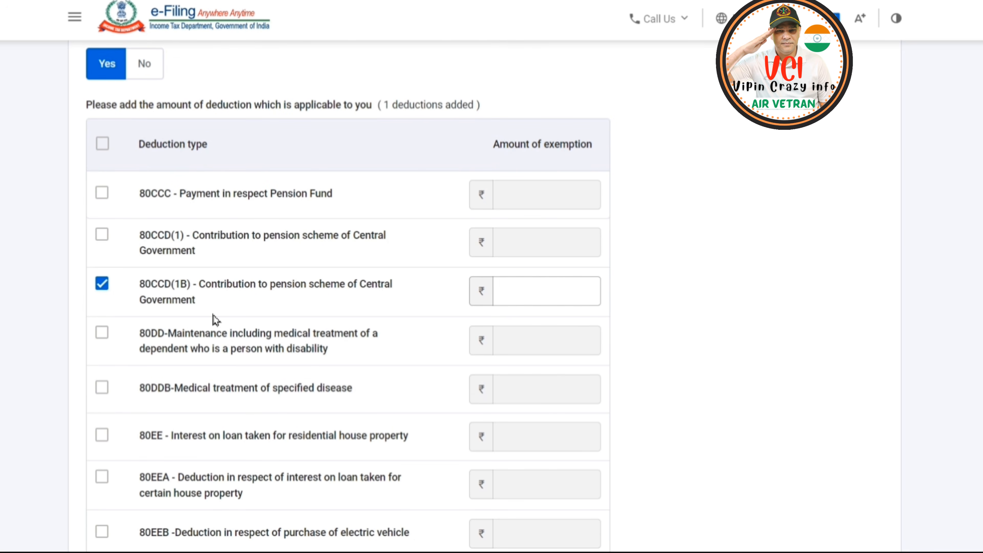
click(102, 286)
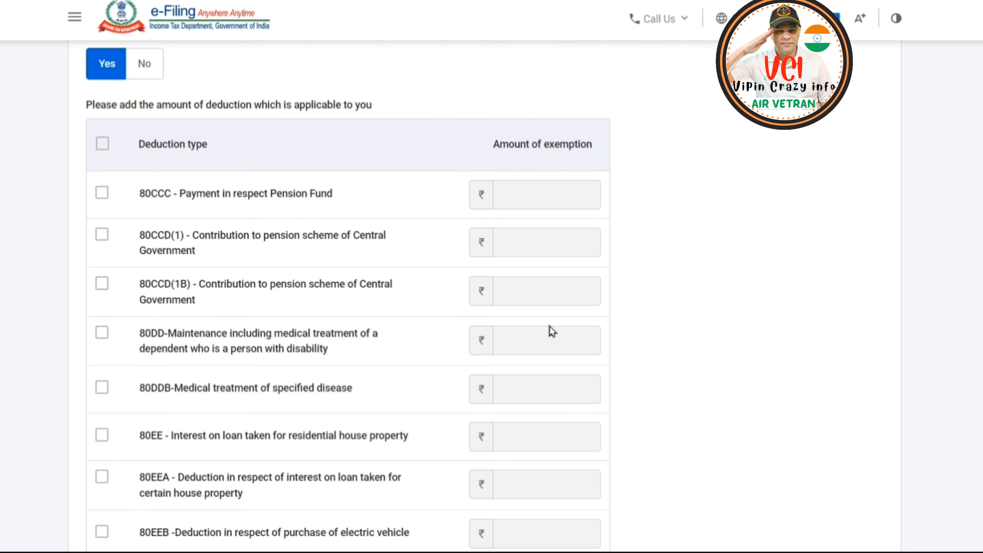
scroll(735, 364, down, 5)
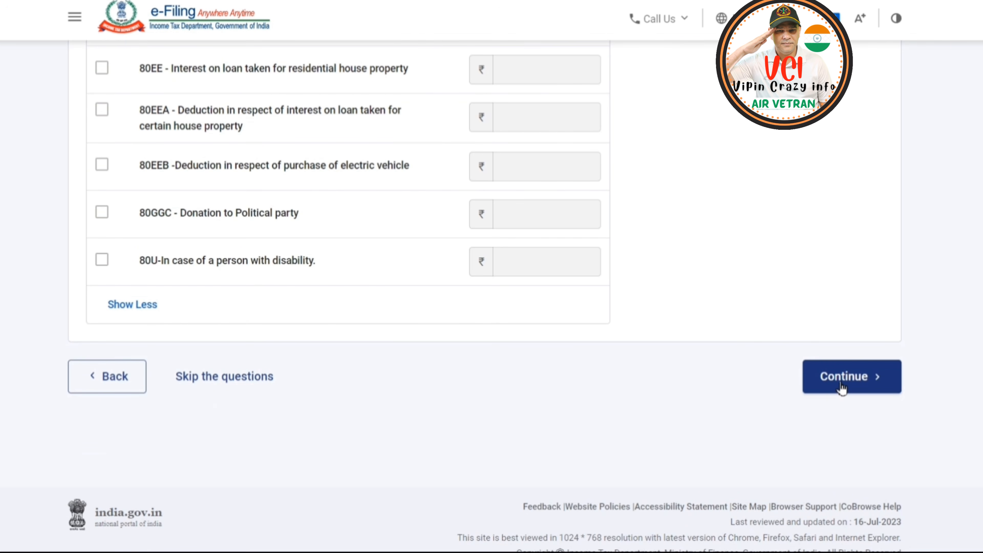
click(840, 386)
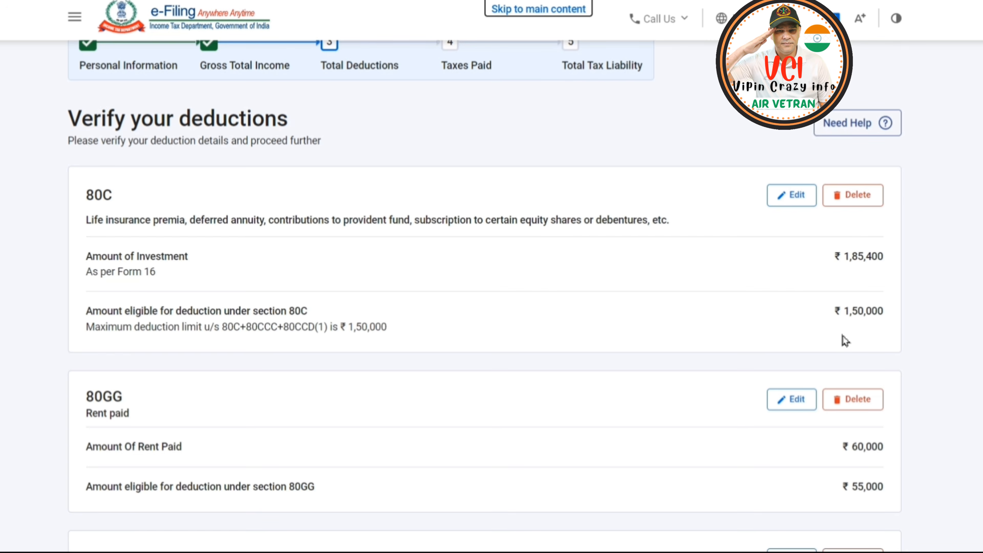
Review the entered 80C and 80GG deductions and open the 80D health insurance deduction for editing.
scroll(182, 389, down, 2)
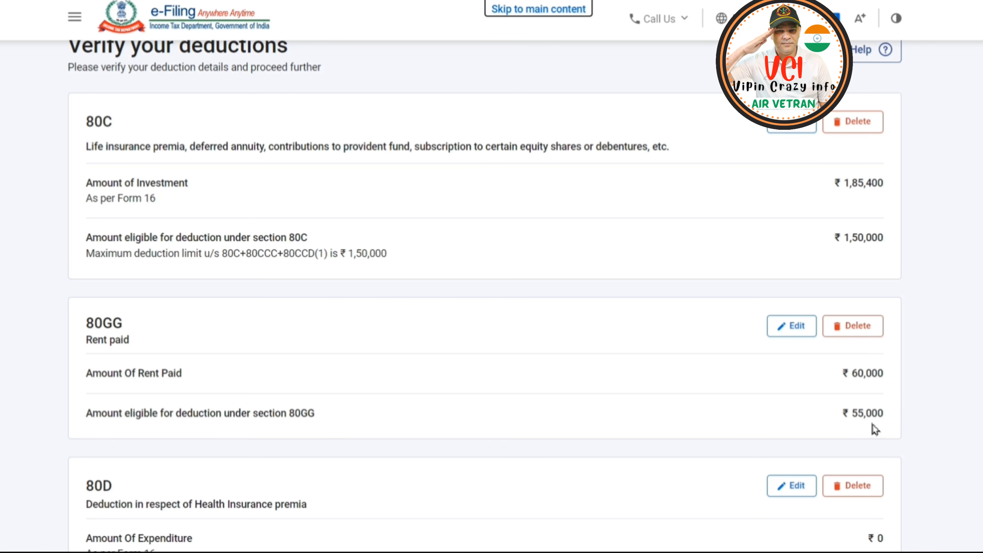
scroll(112, 357, down, 4)
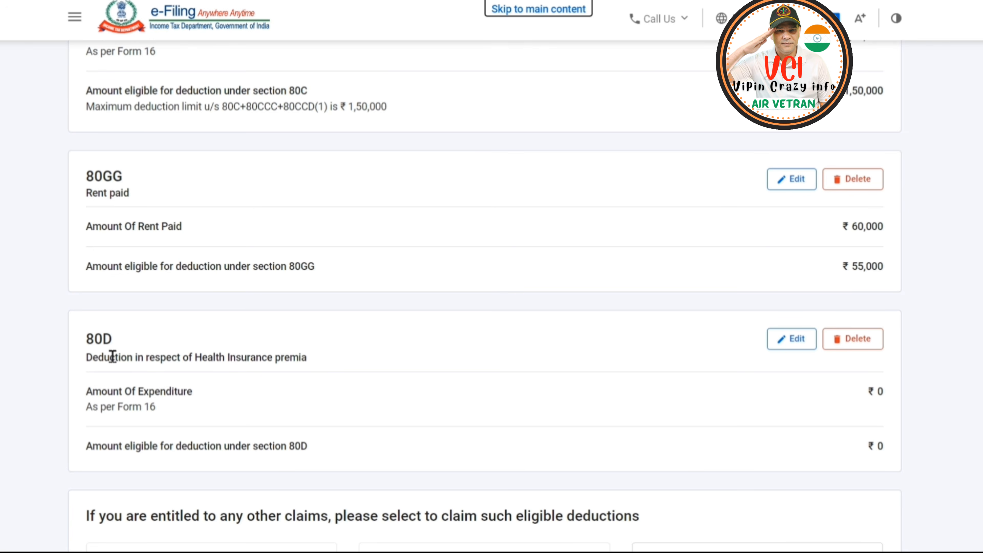
click(794, 341)
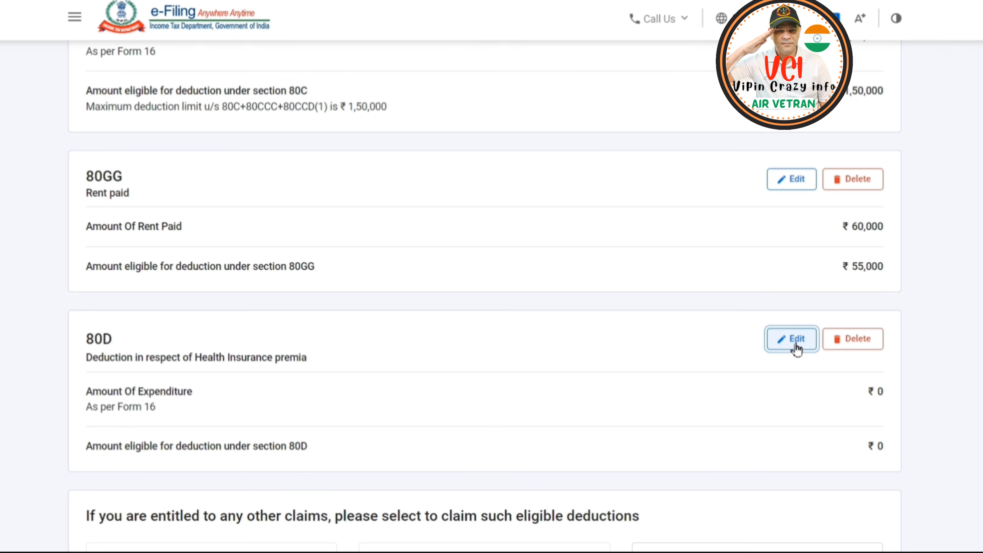
Try Yes for the self-or-family senior citizen question and set the answer back to No.
click(313, 347)
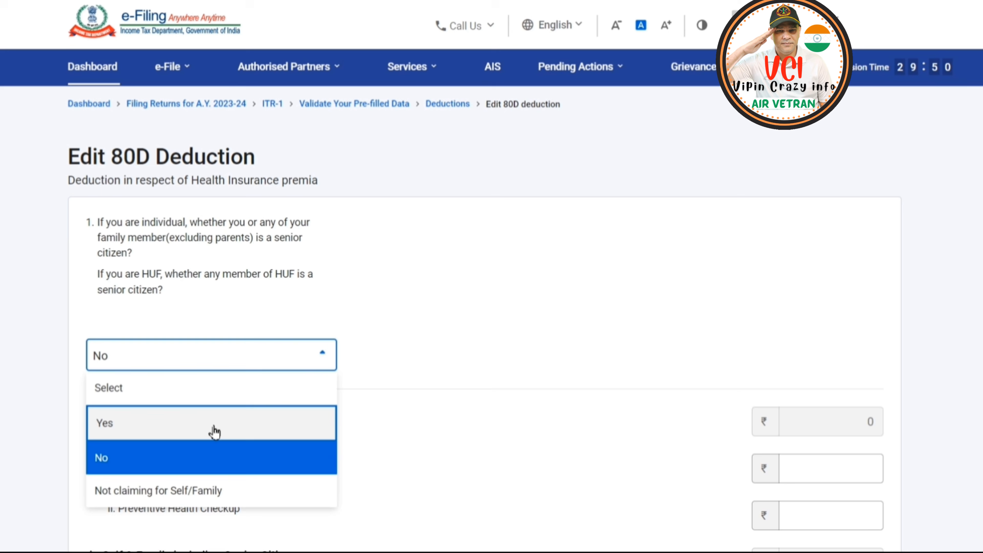
click(182, 425)
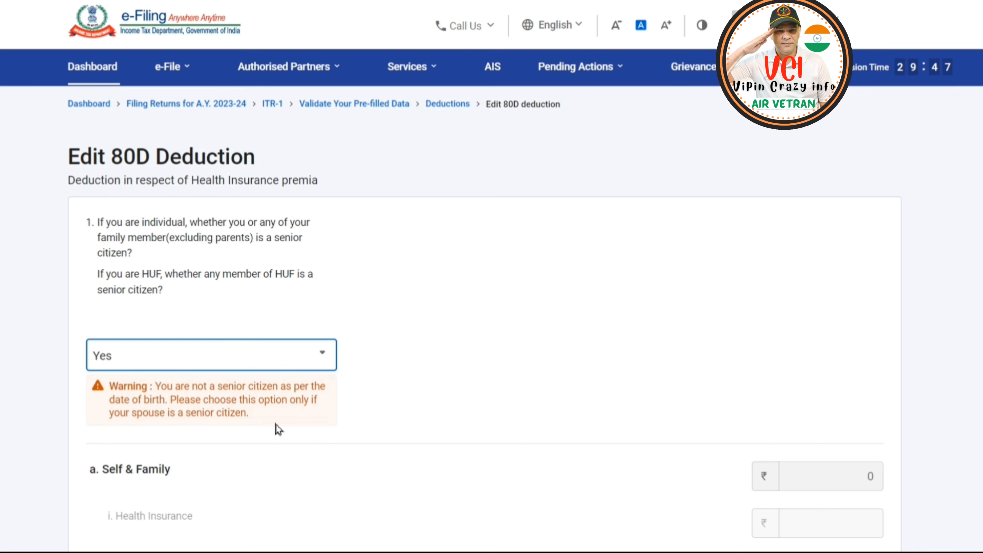
click(307, 365)
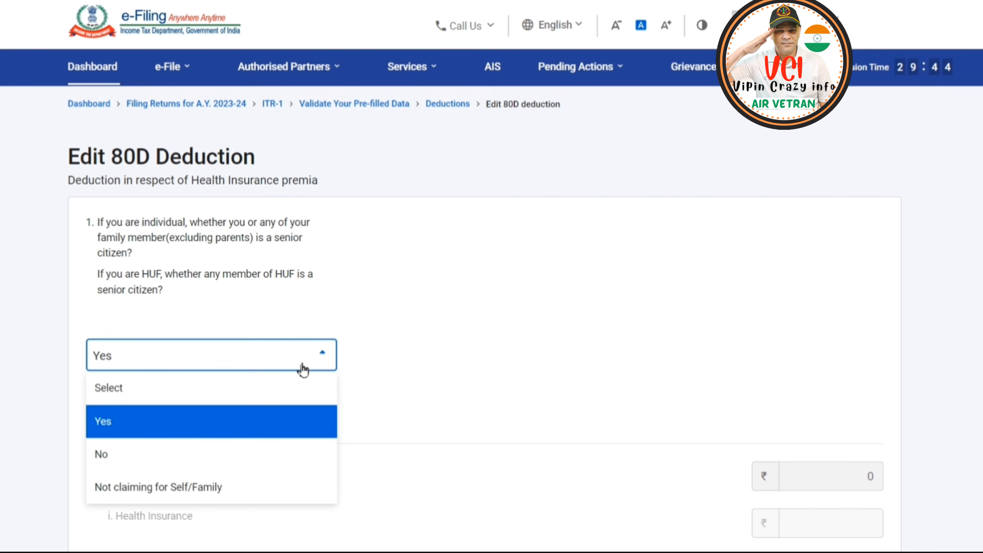
click(204, 457)
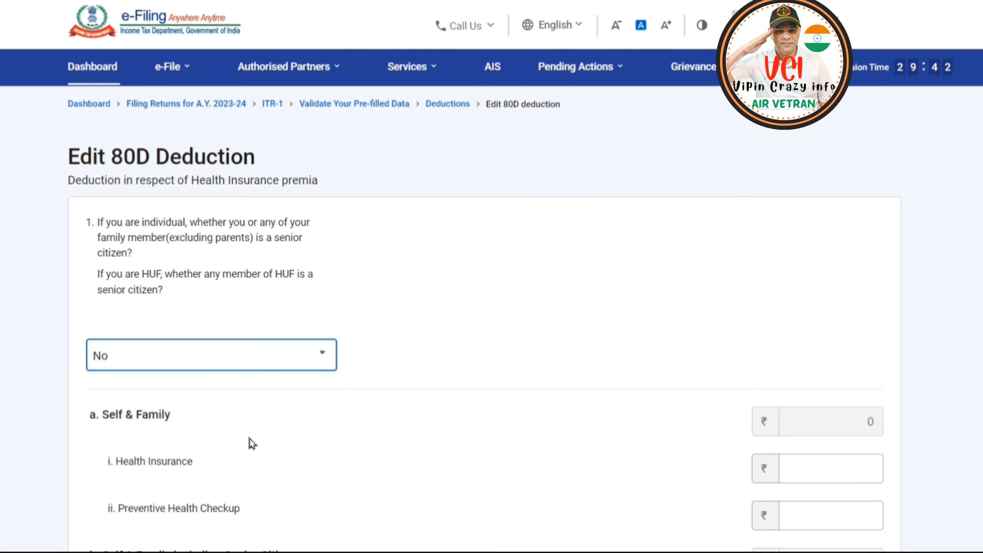
Under Self & Family, set Preventive Health Checkup to 5,000 and Health Insurance to 30,000.
scroll(833, 421, down, 3)
click(833, 416)
text(5000)
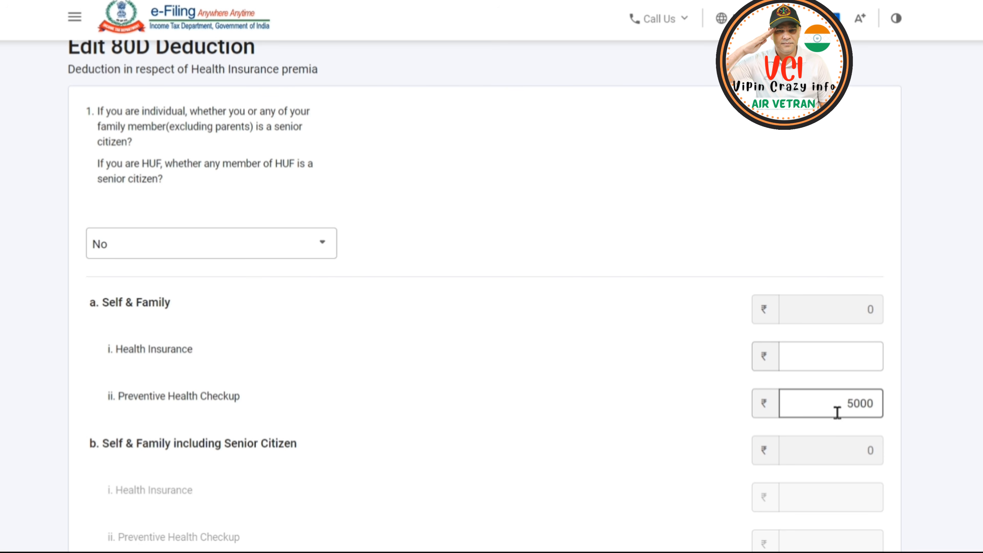
click(903, 385)
click(847, 360)
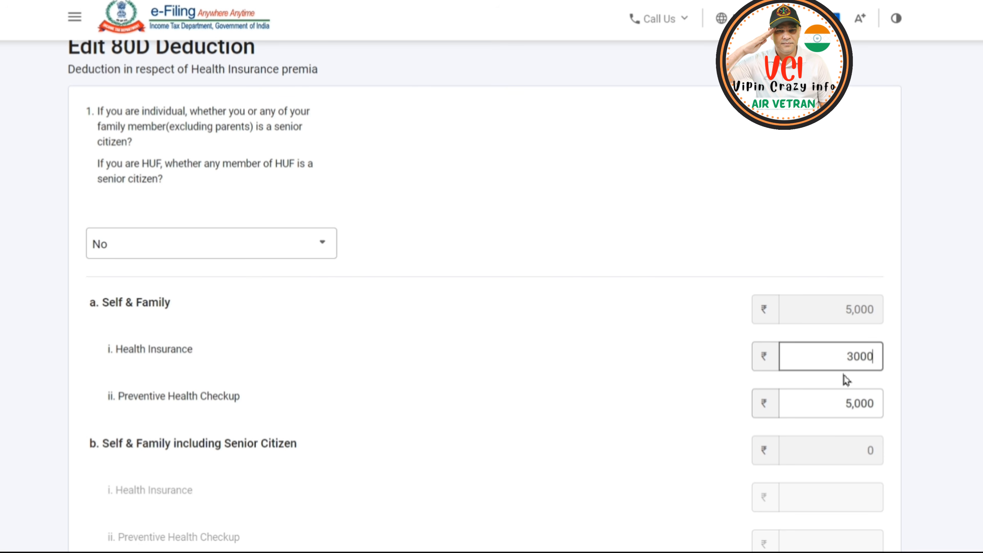
text(30000)
click(898, 368)
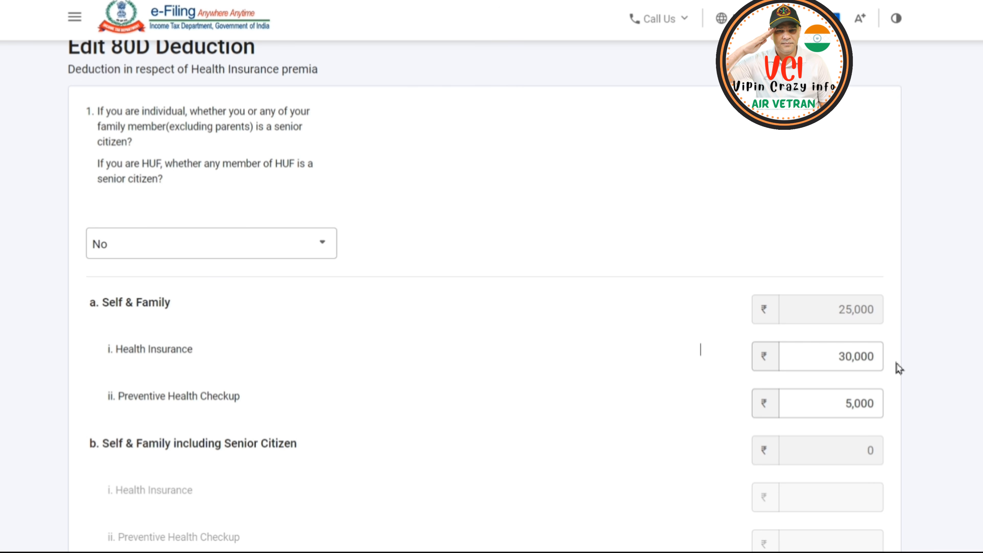
Set Health Insurance under Parents including Senior Citizen to 25,000 and save the 80D deduction.
scroll(683, 300, down, 5)
scroll(683, 300, down, 2)
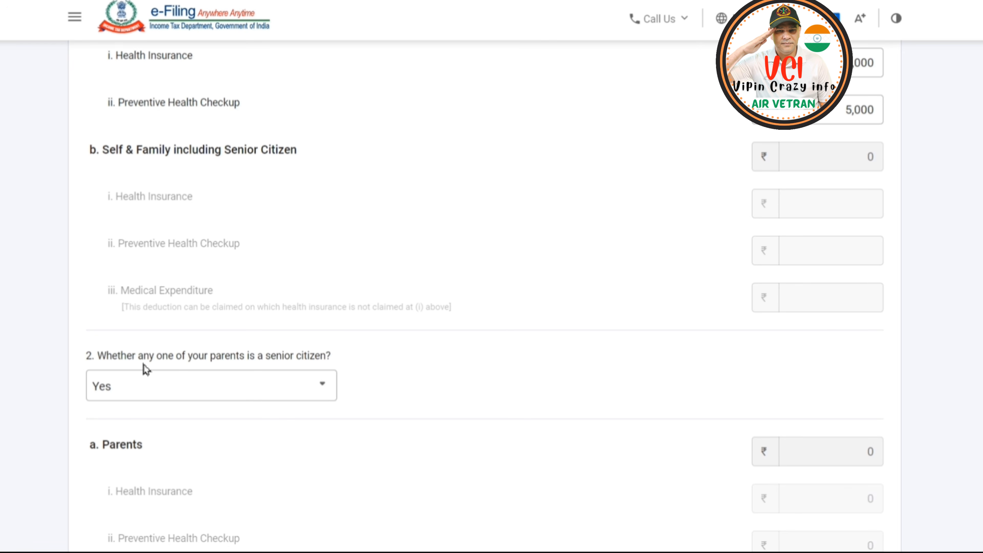
scroll(405, 362, down, 10)
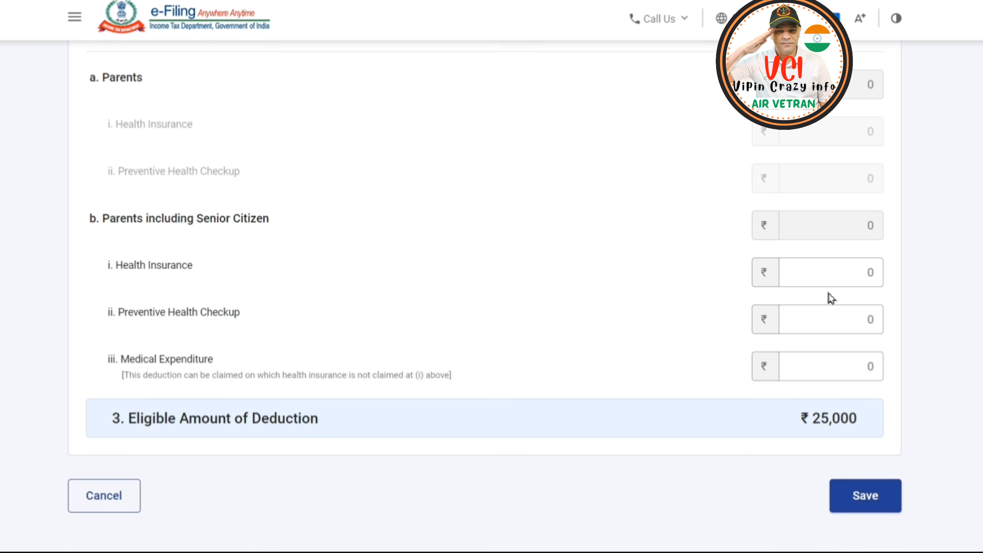
click(867, 275)
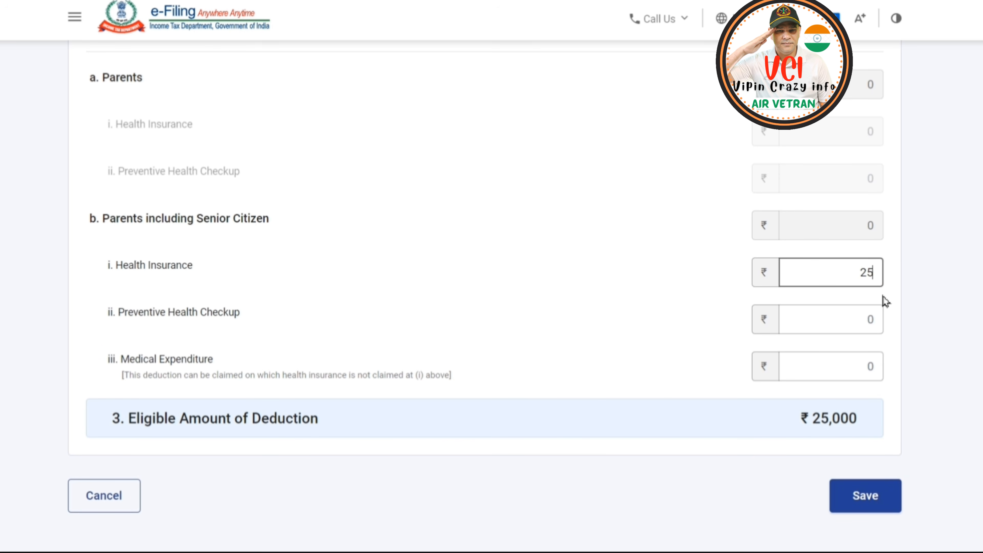
text(25000)
click(941, 330)
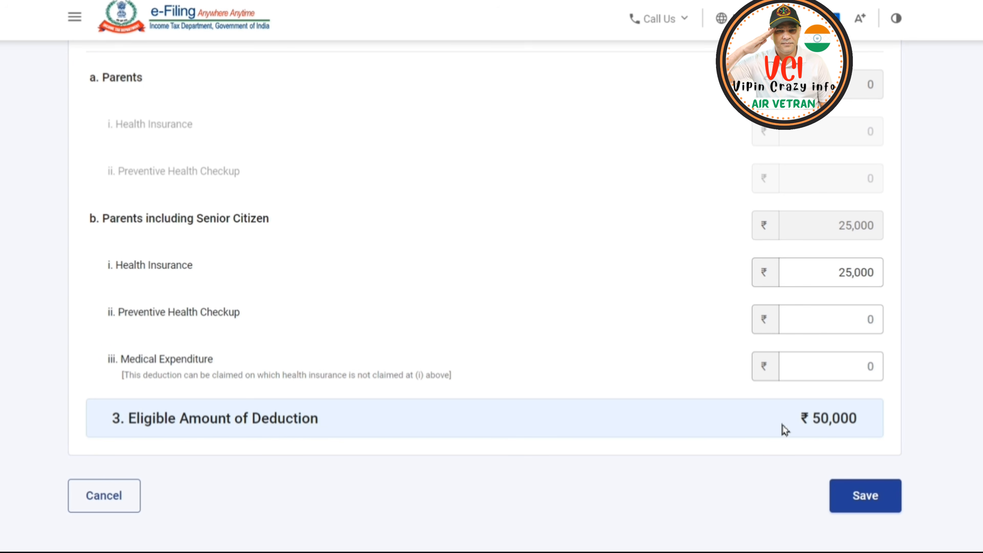
click(866, 497)
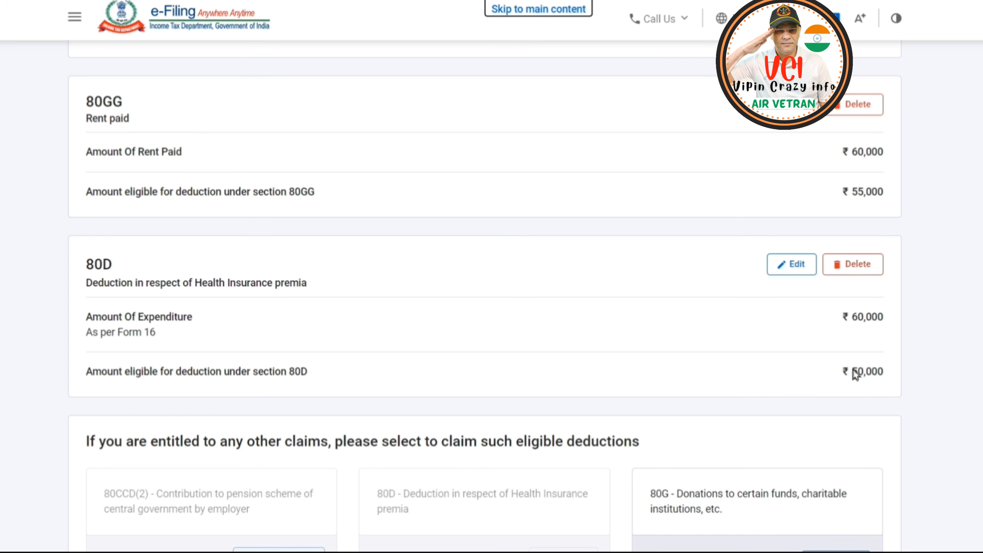
Add an 80TTA deduction of 6,614 for interest on saving bank accounts.
scroll(908, 387, down, 5)
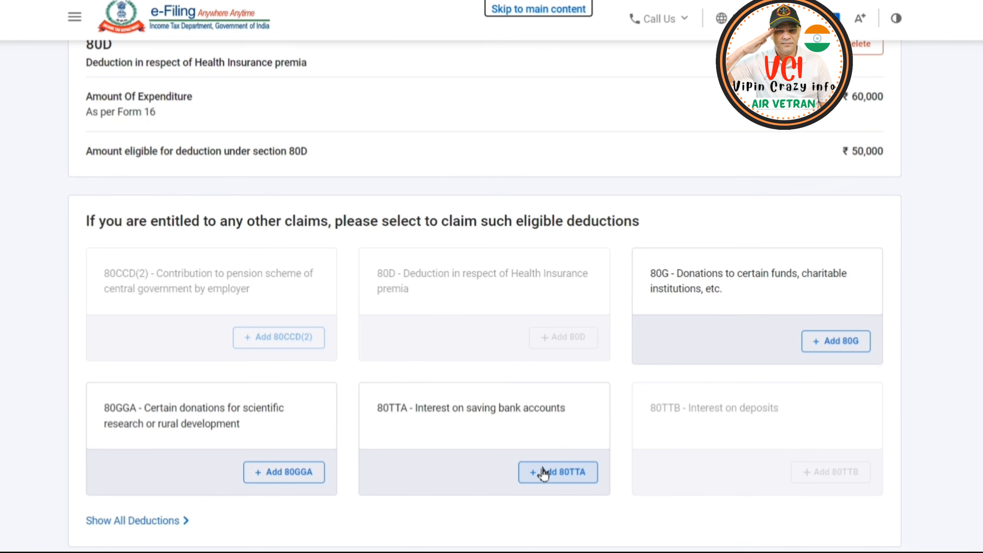
click(561, 475)
text(6614)
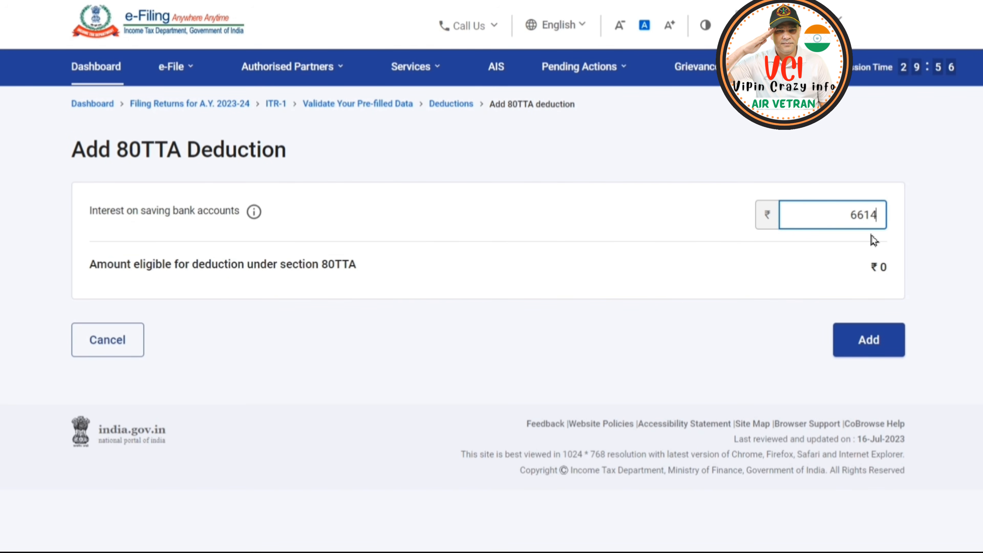
click(867, 345)
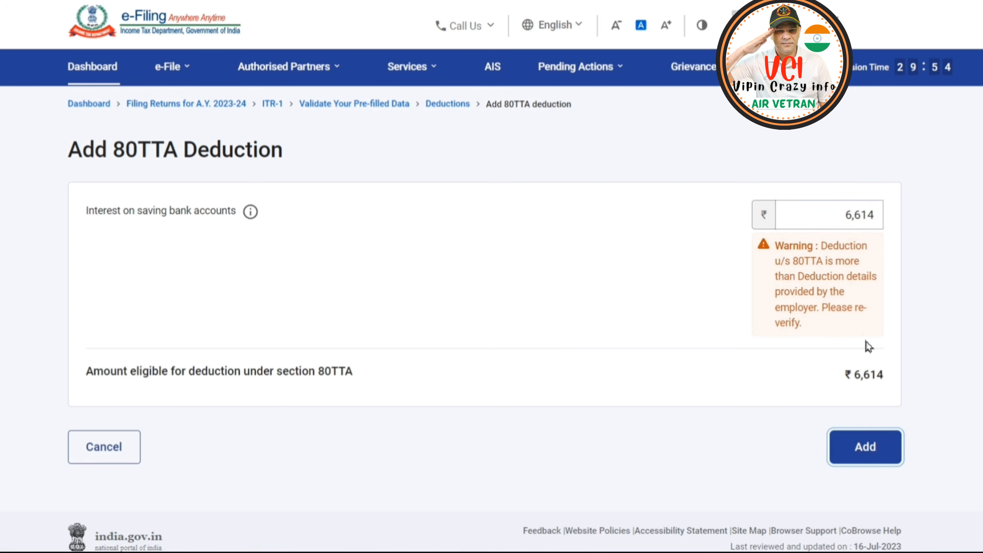
click(865, 449)
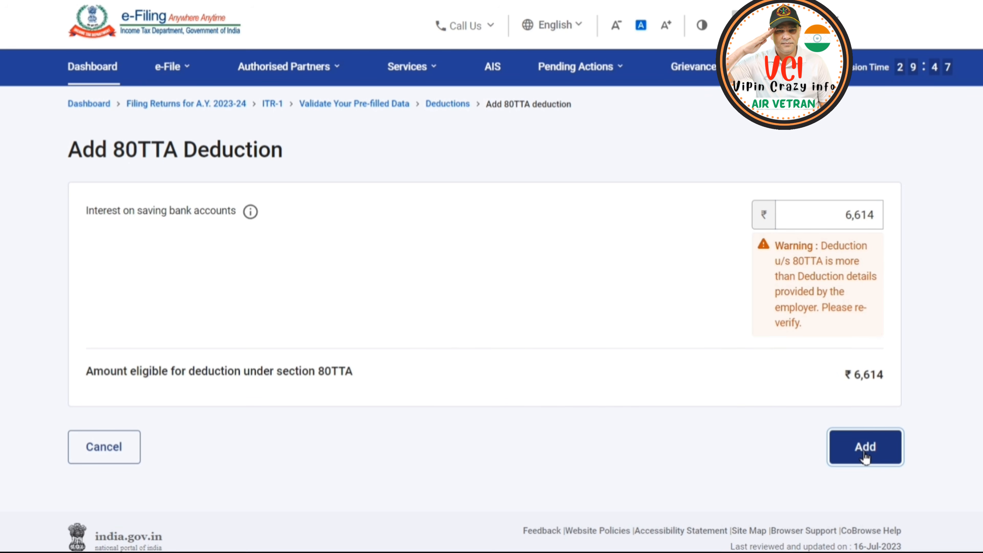
Review the remaining claim options and the total deductions, and confirm the Total Deductions section.
scroll(934, 359, down, 15)
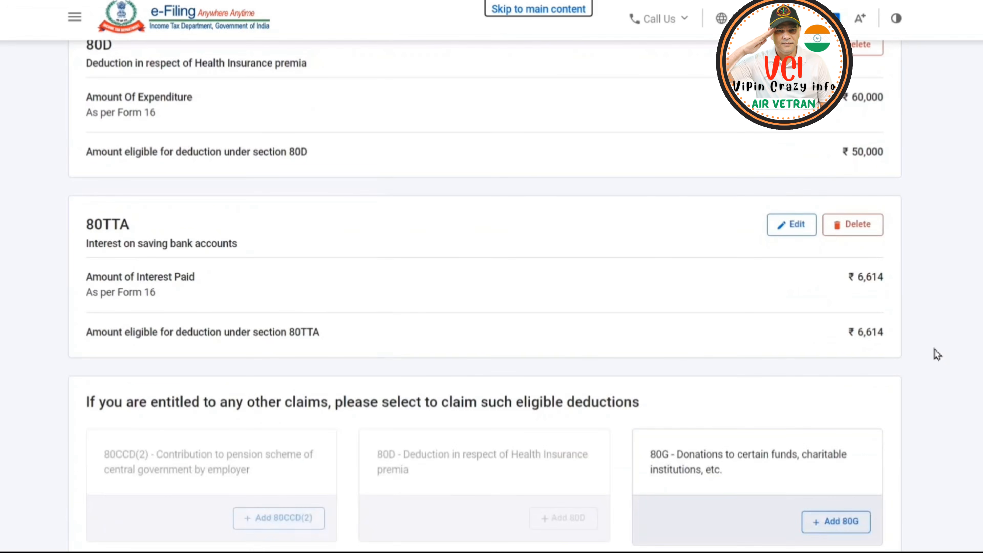
scroll(936, 353, down, 7)
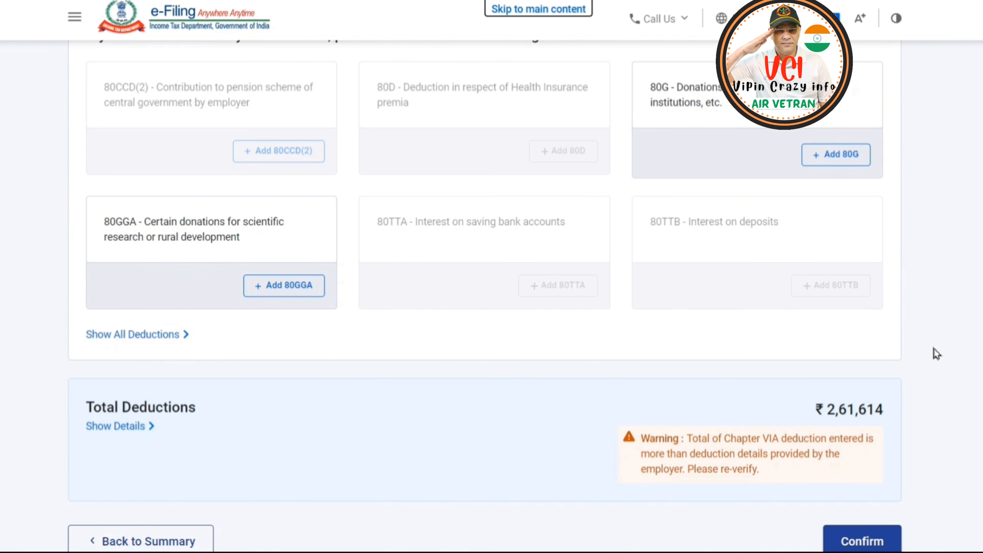
scroll(936, 340, down, 2)
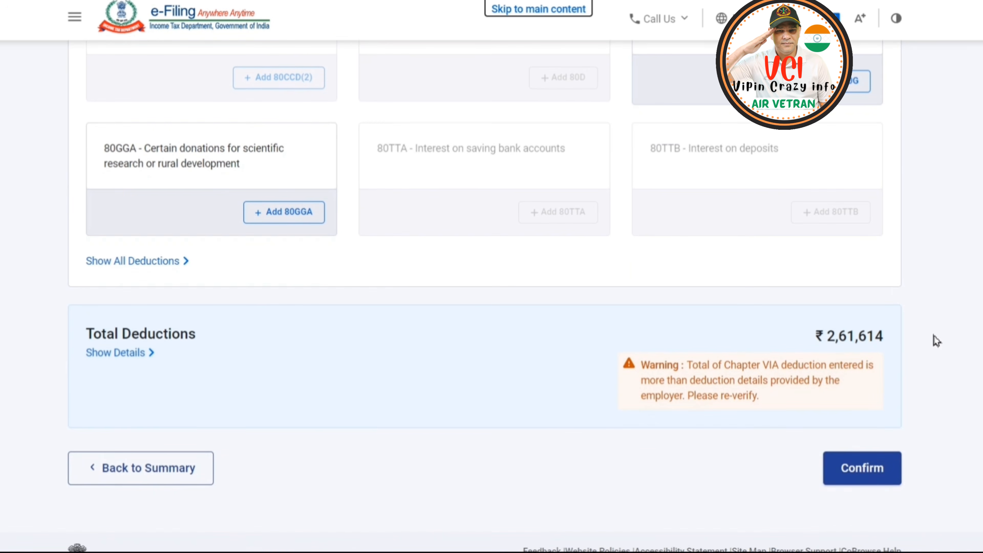
click(858, 478)
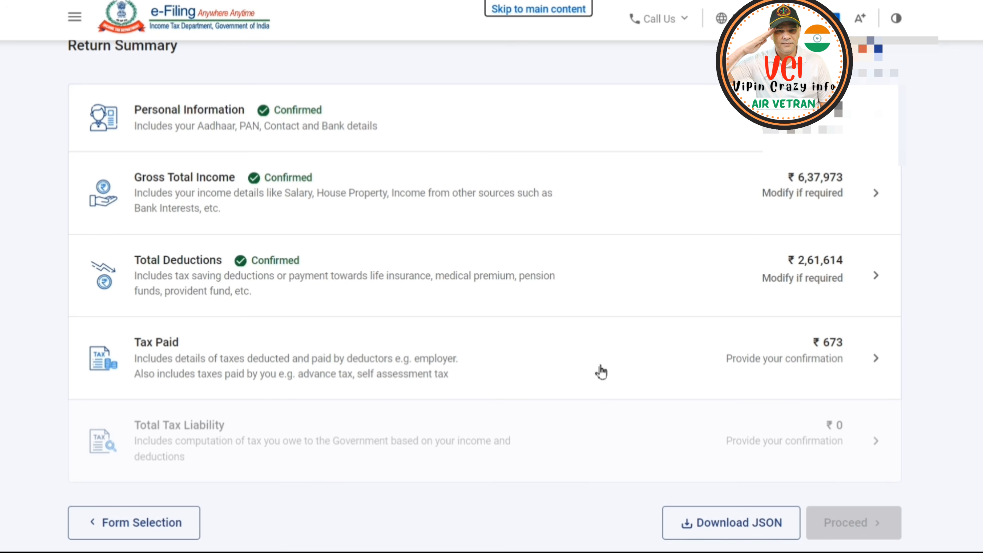
Open the Tax Paid section, check the taxes paid details and confirm them.
click(796, 360)
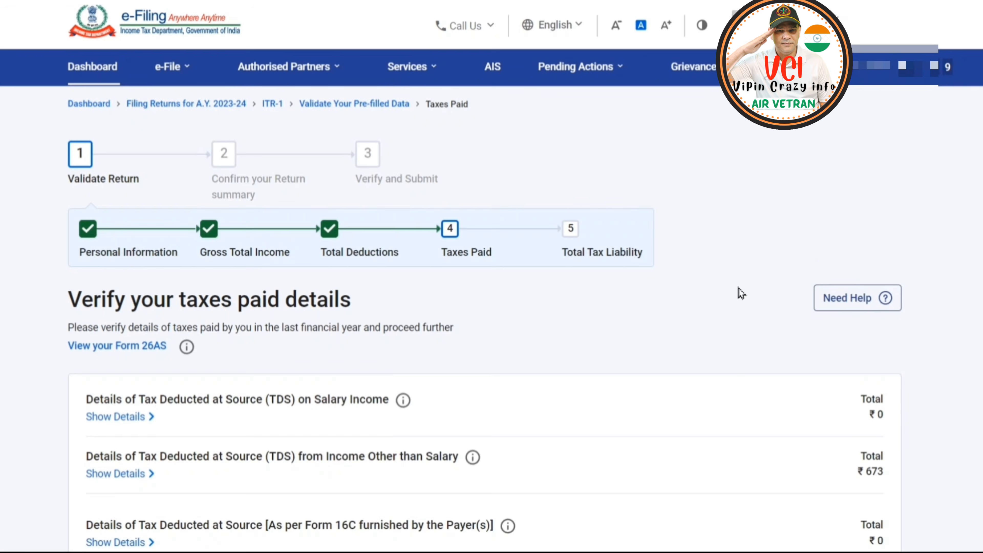
scroll(740, 289, down, 6)
scroll(735, 283, down, 5)
click(898, 407)
Verify and confirm the Total Tax Liability section, and proceed to the tax summary.
click(705, 307)
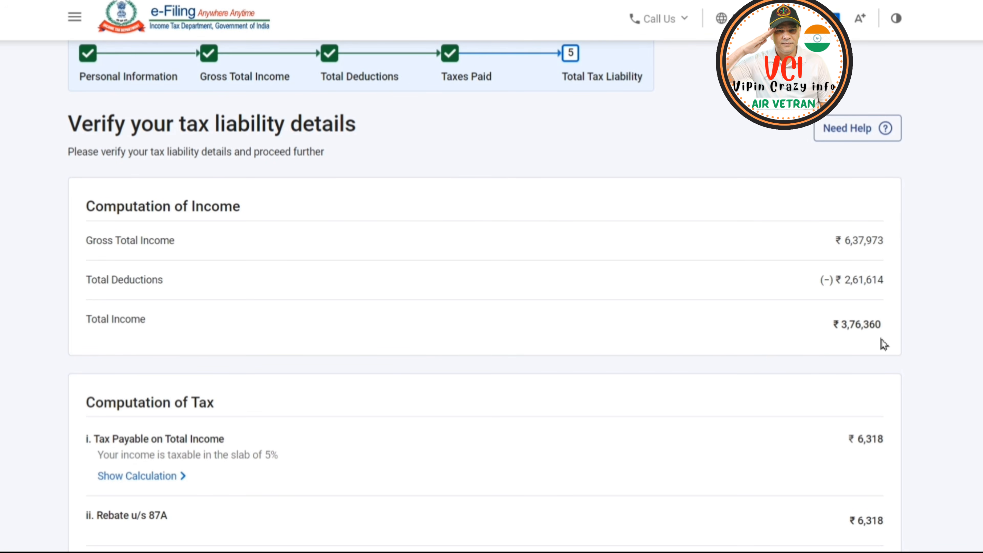
scroll(887, 334, down, 3)
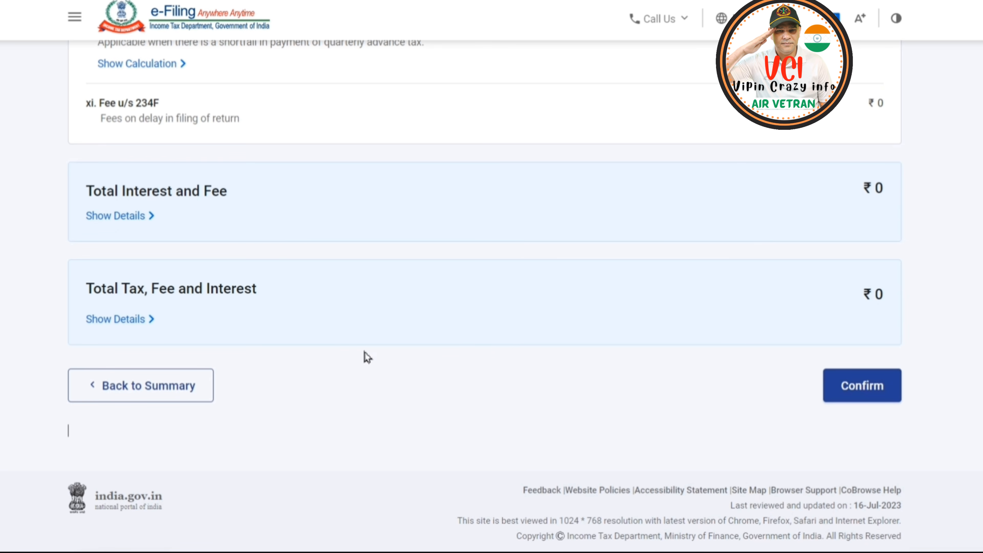
click(865, 393)
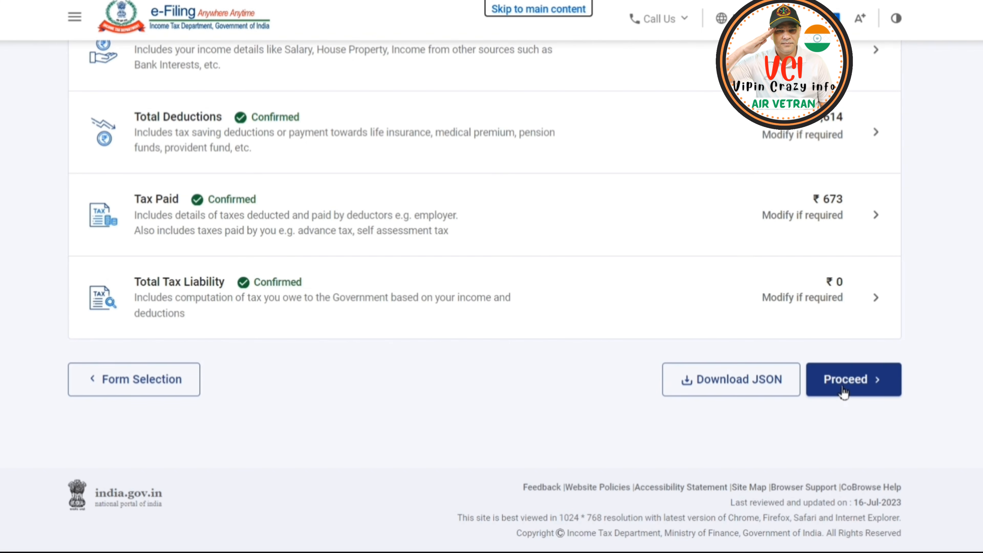
click(844, 382)
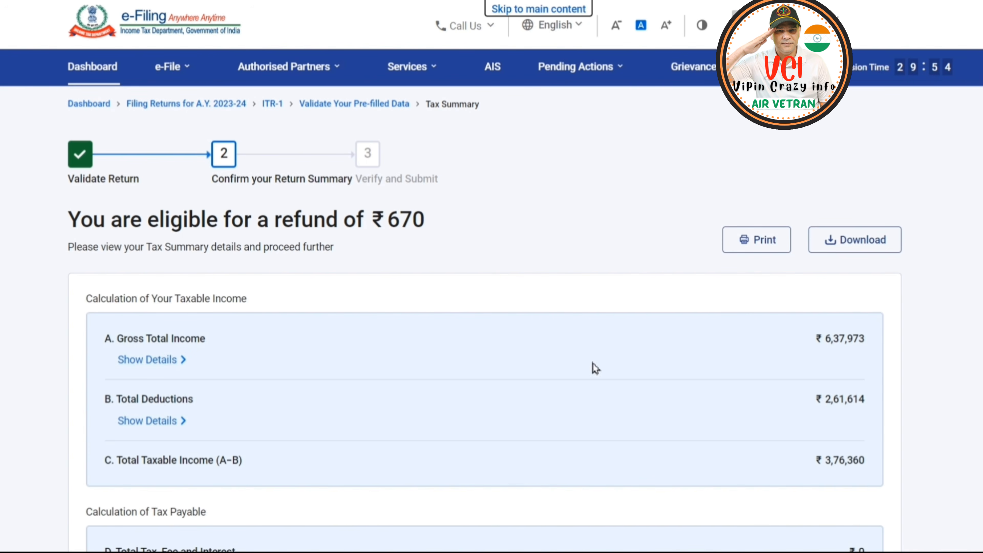
Review the taxable income, tax payable and refund calculations, and continue to the return preview.
scroll(765, 400, down, 5)
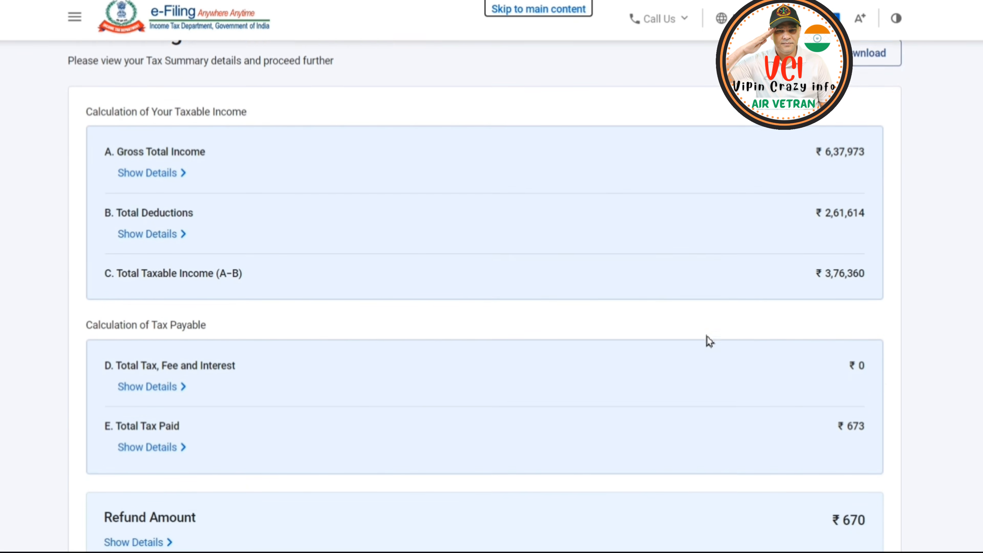
scroll(706, 338, down, 4)
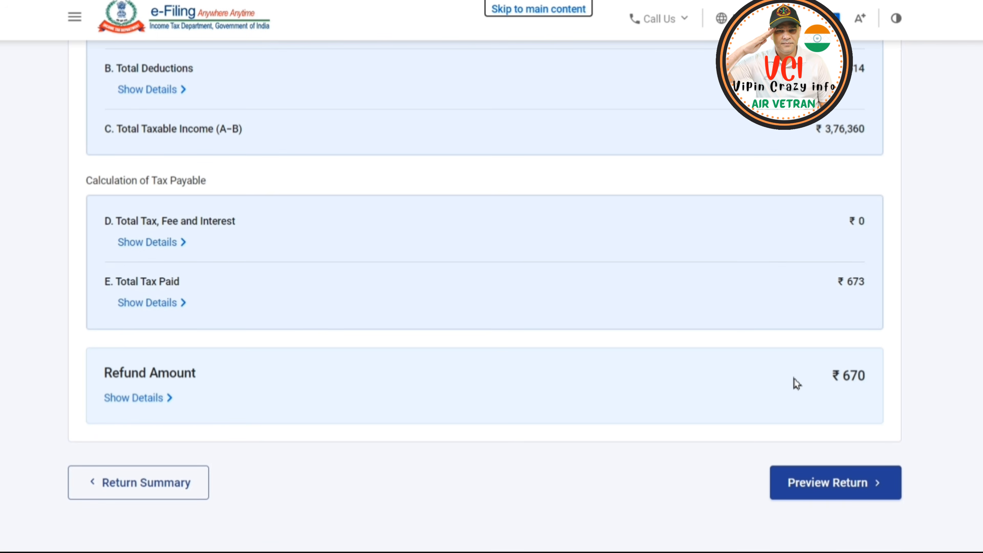
scroll(803, 383, down, 2)
click(824, 419)
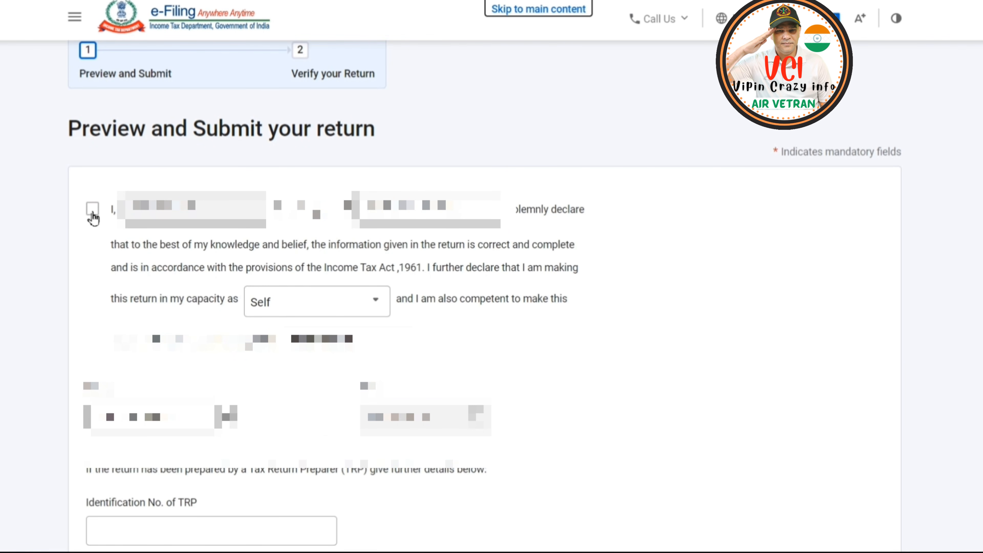
Accept the declaration made in the capacity of Self and proceed to the full preview of the return.
click(93, 217)
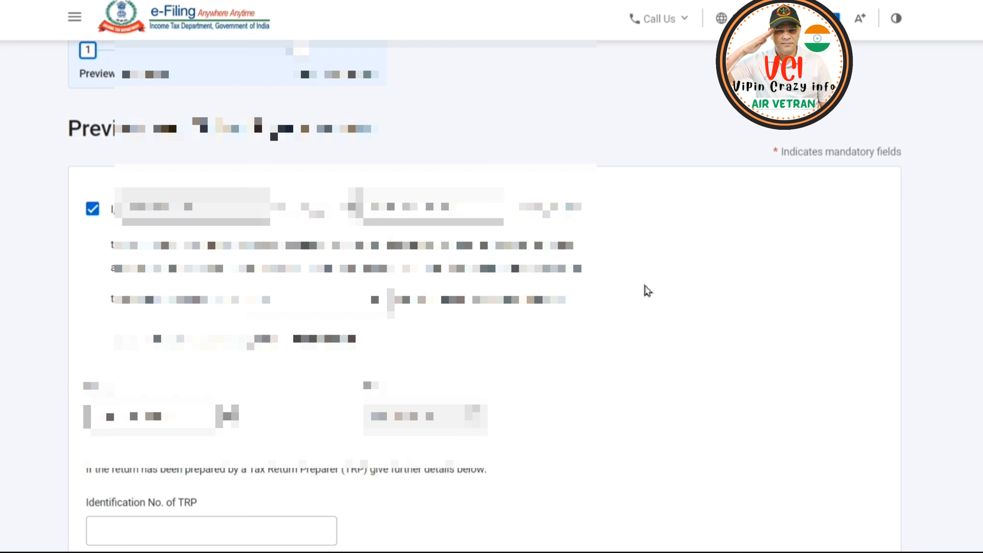
scroll(647, 290, down, 6)
click(853, 417)
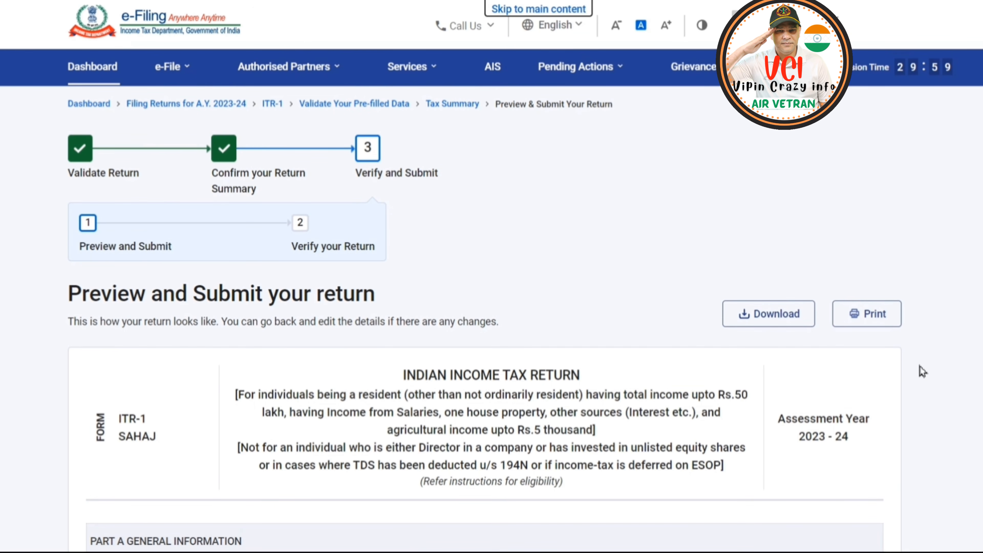
Review the full ITR-1 form preview and proceed to validation.
scroll(948, 309, down, 10)
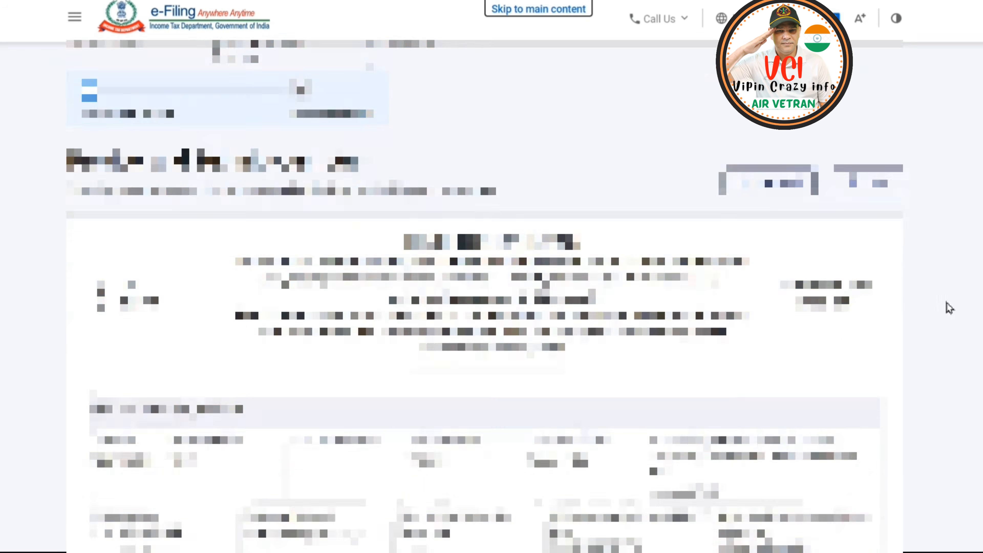
scroll(949, 308, down, 10)
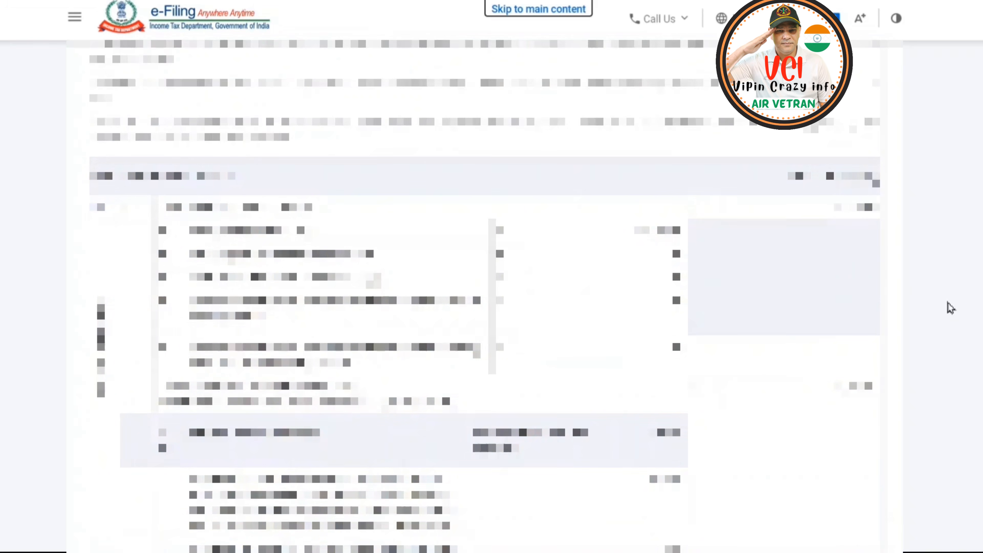
scroll(946, 302, down, 10)
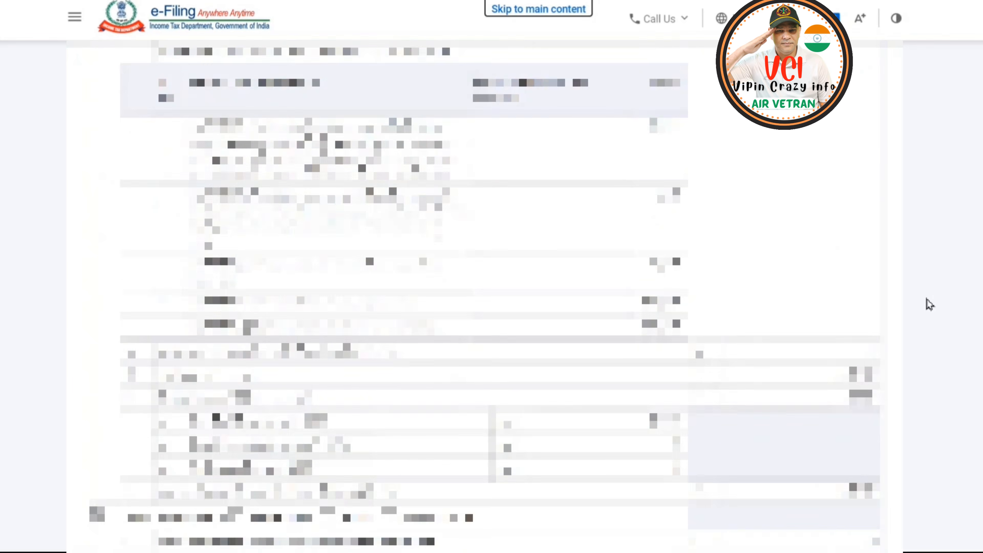
scroll(931, 307, down, 10)
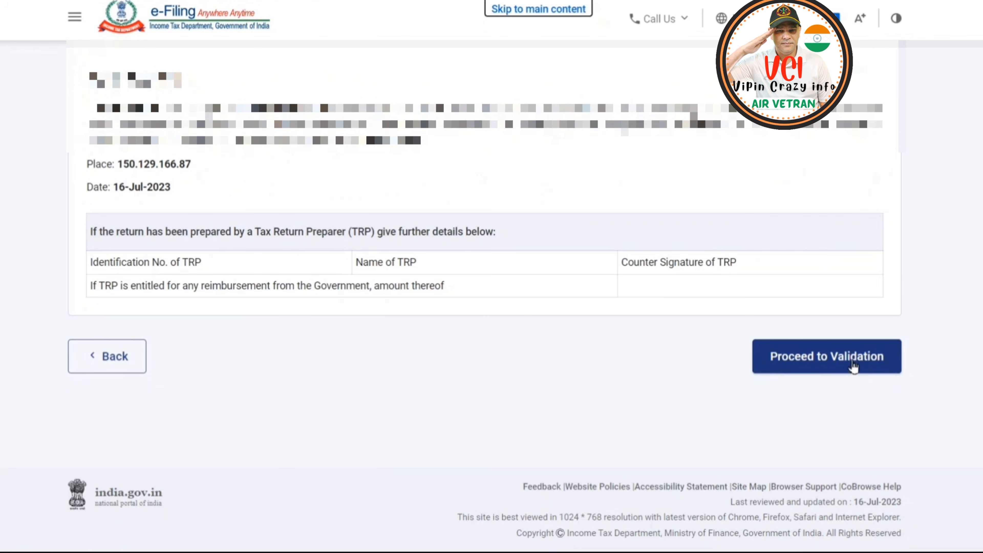
click(855, 368)
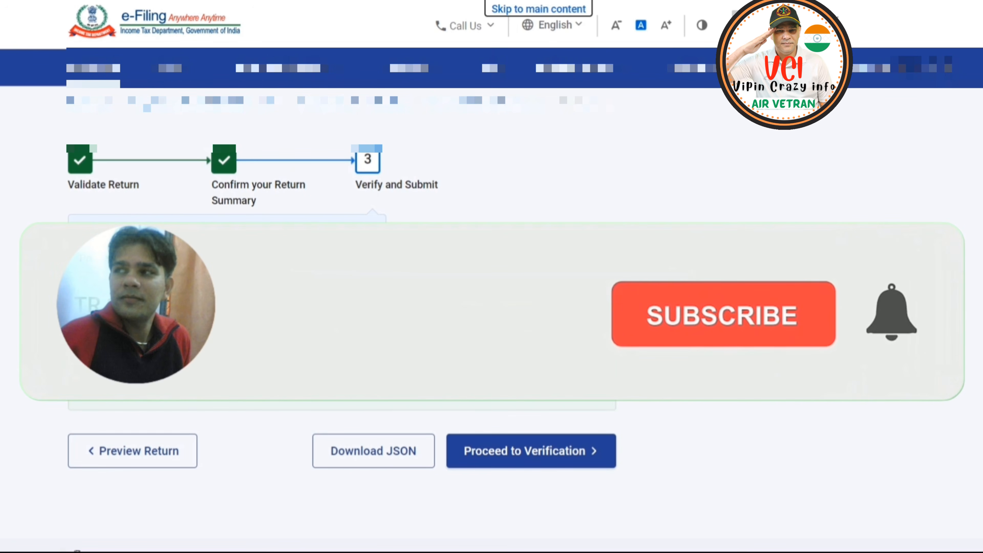